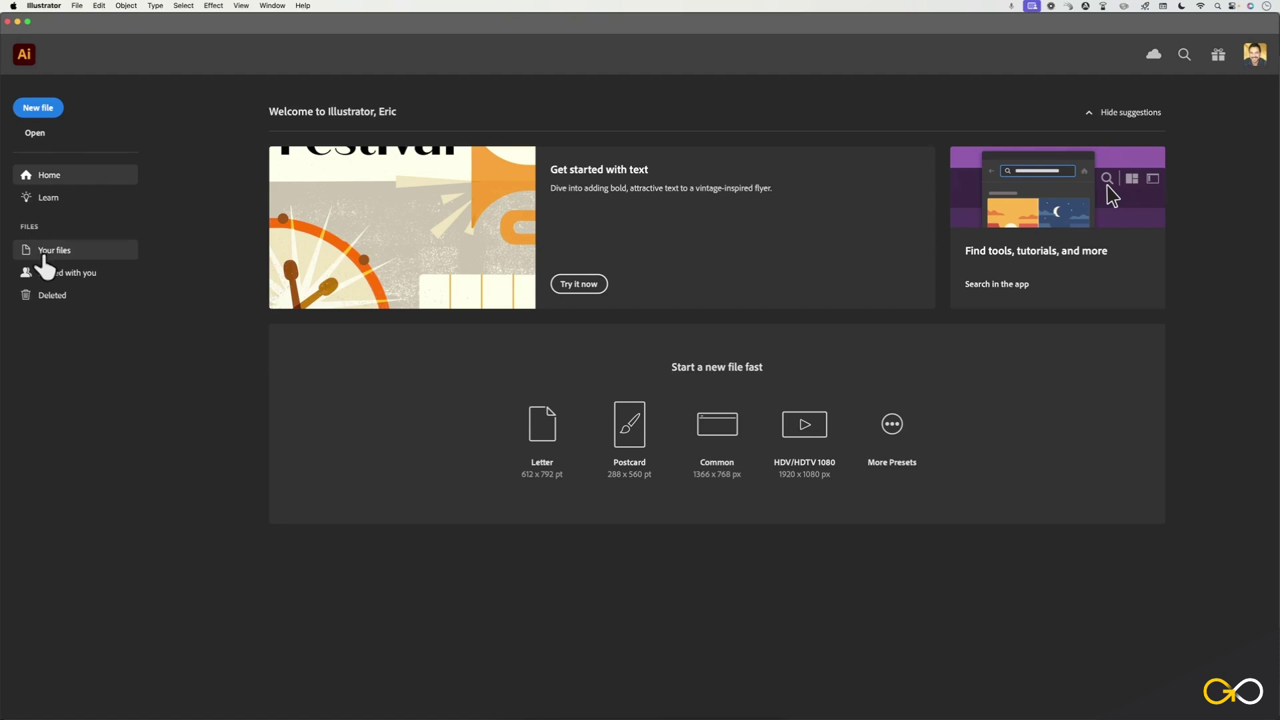
Check the cloud, Shared with you and Deleted file lists, then return to Home.
click(79, 261)
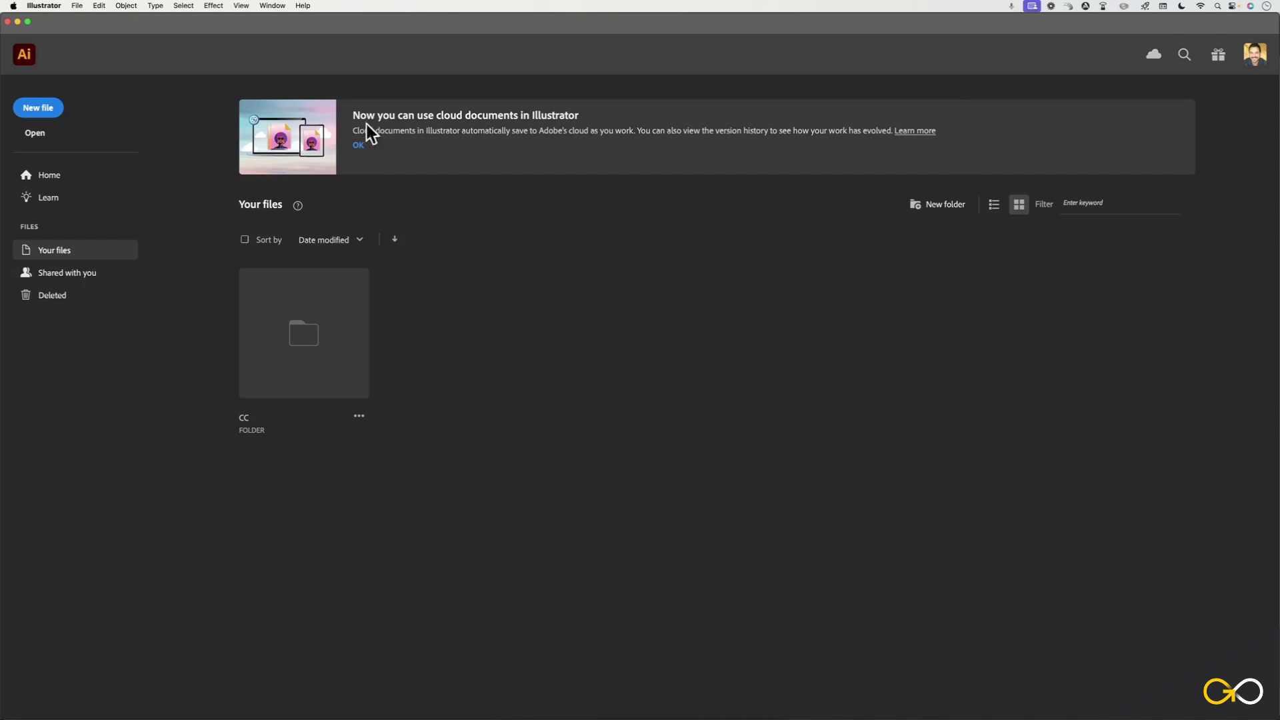
click(62, 279)
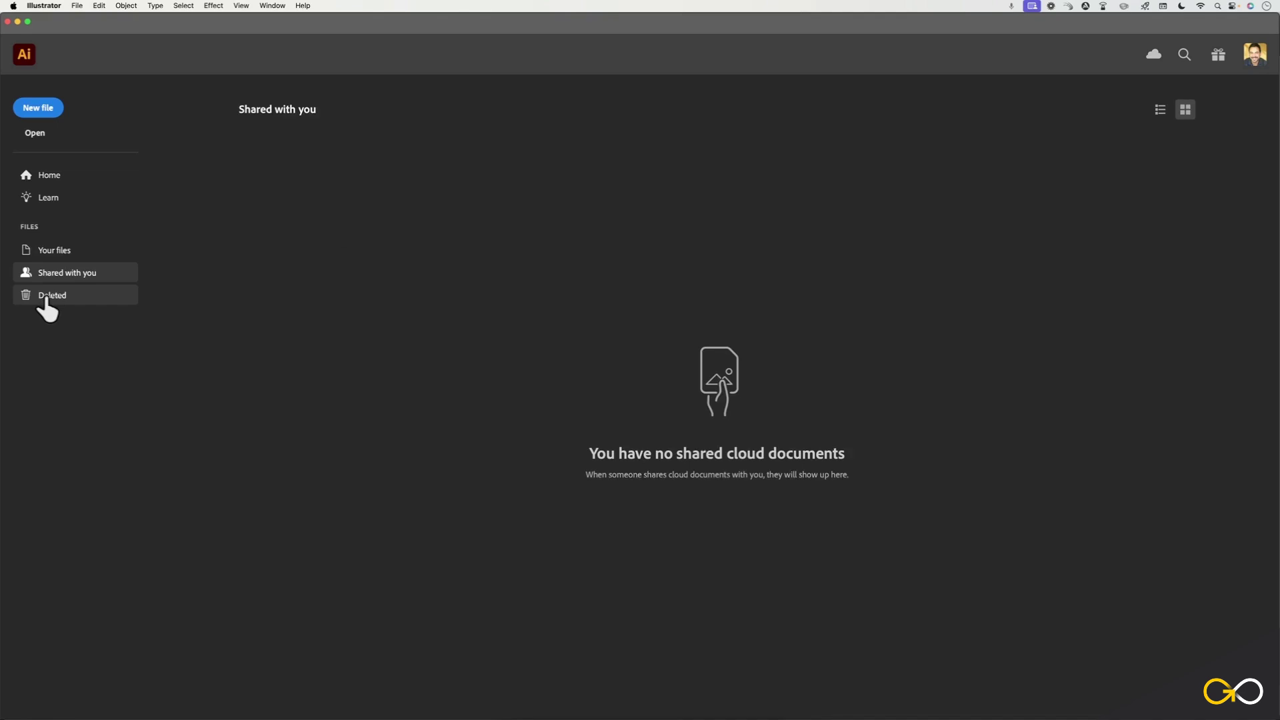
click(53, 302)
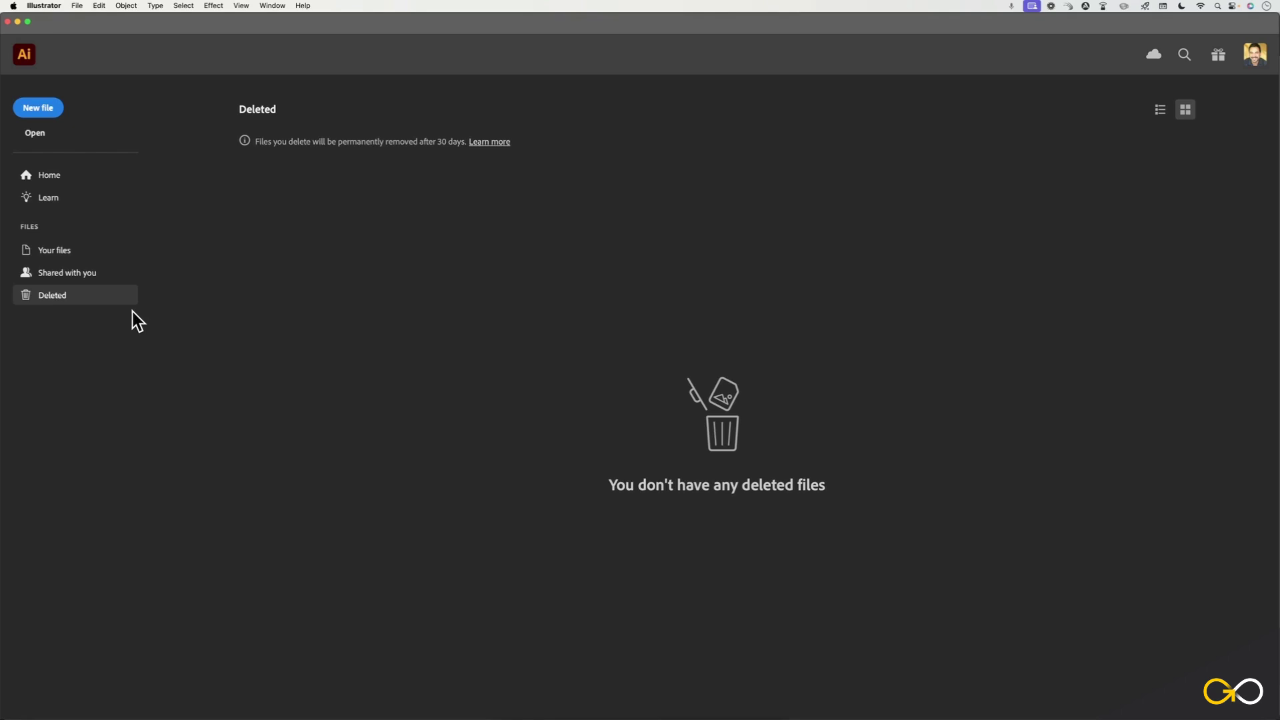
click(49, 174)
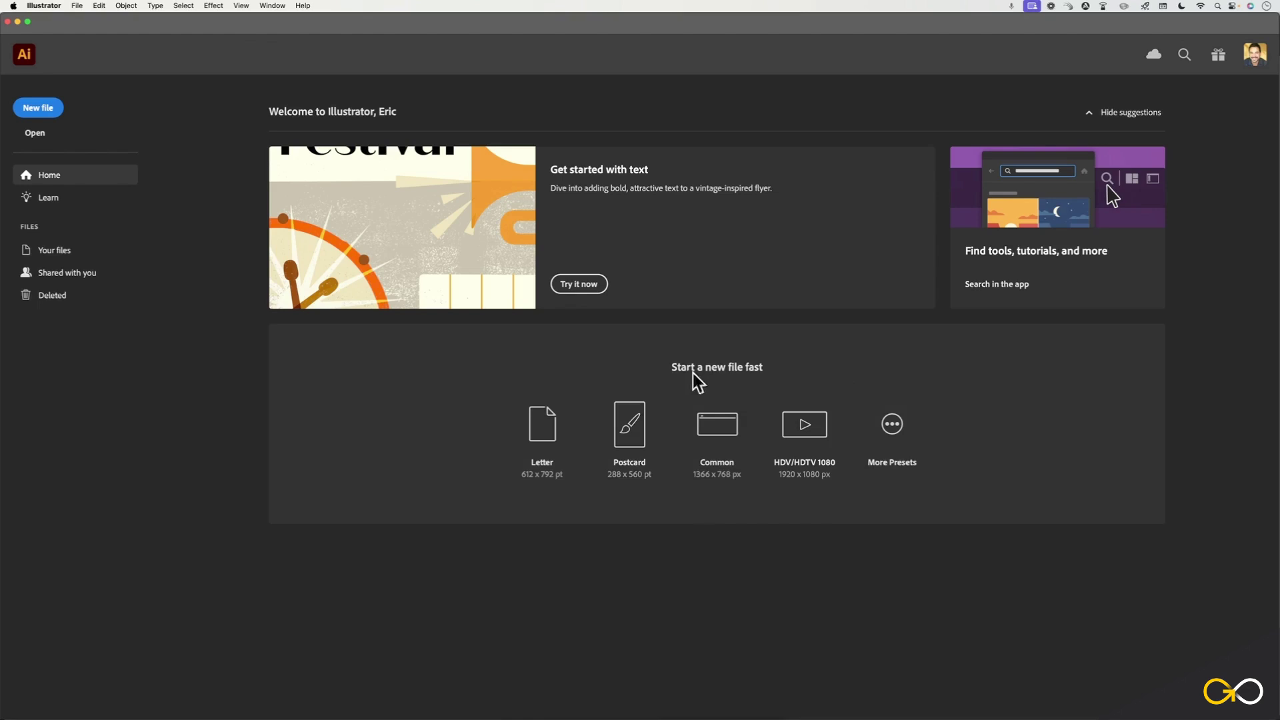
Open More Presets and browse Film & Video, Art & Illustration and Free Templates.
click(897, 423)
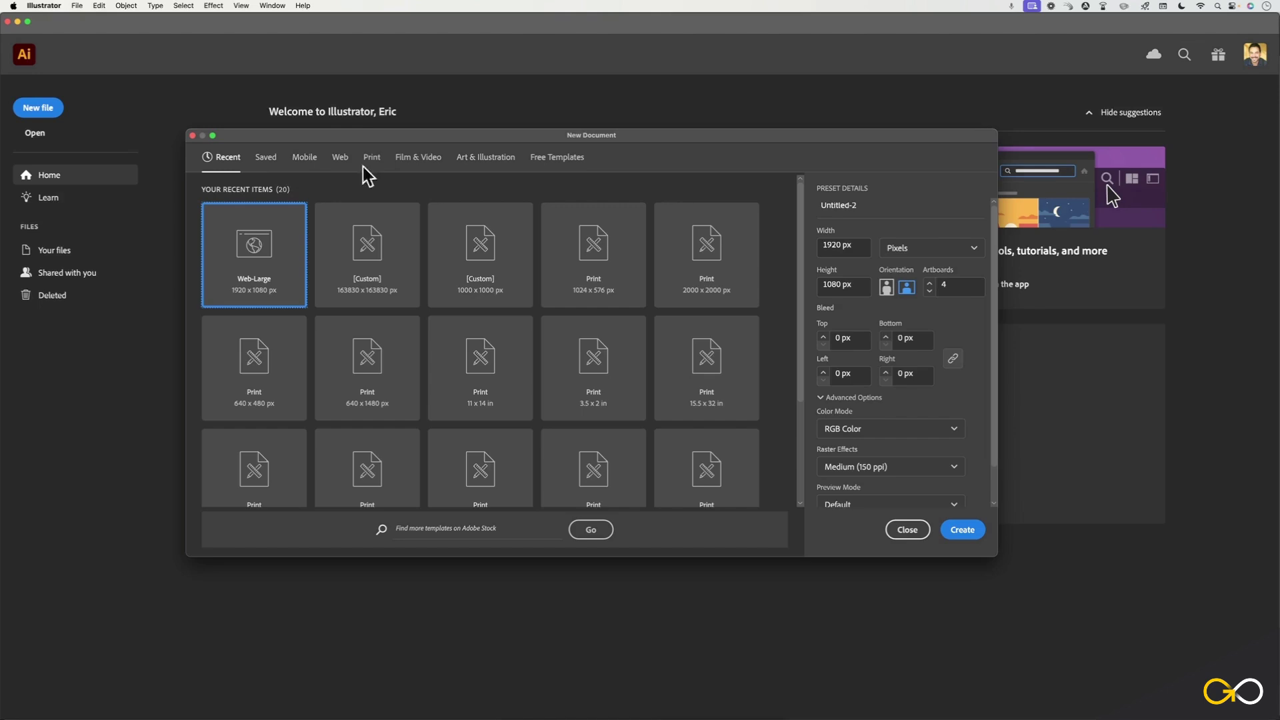
click(409, 164)
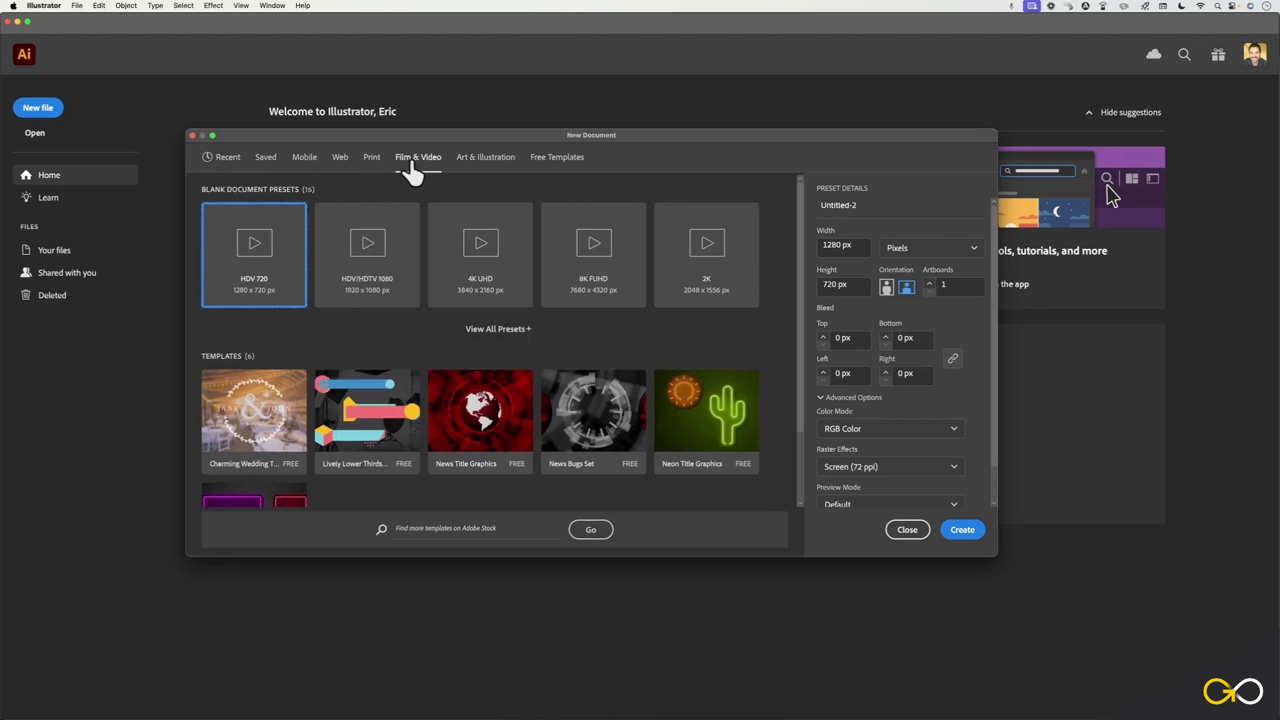
click(476, 163)
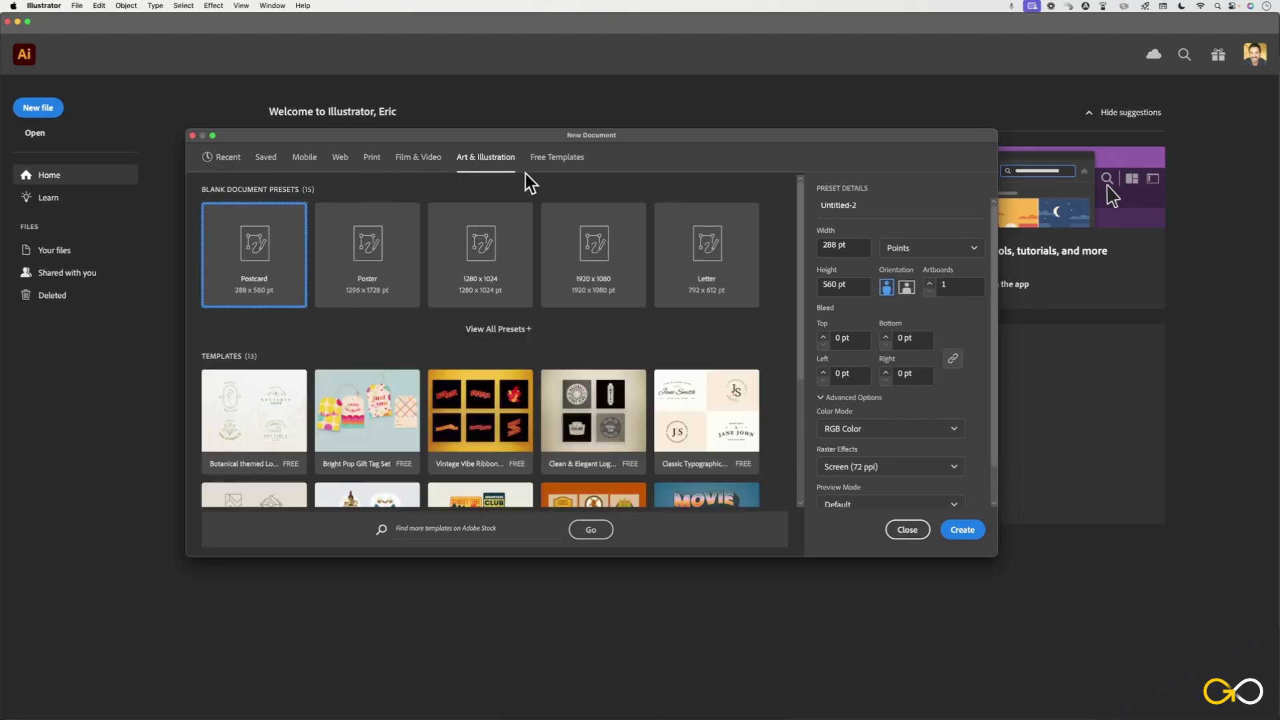
click(557, 162)
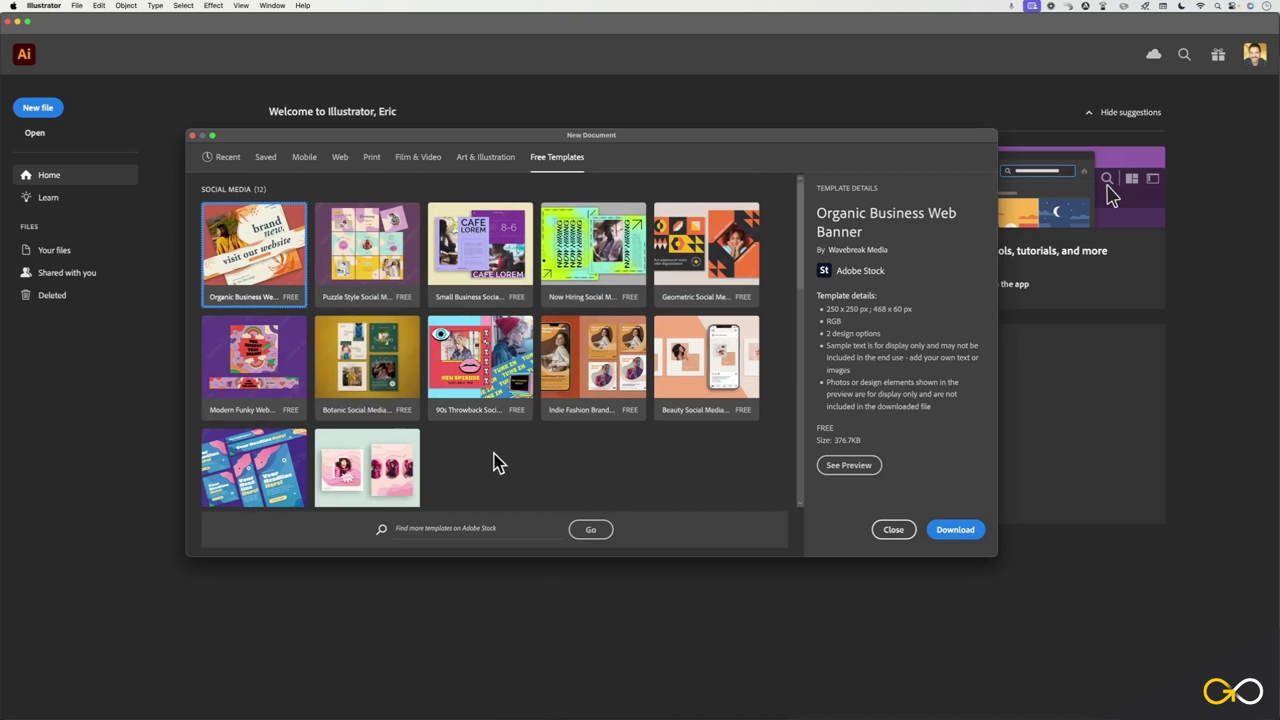
scroll(494, 454, down, 10)
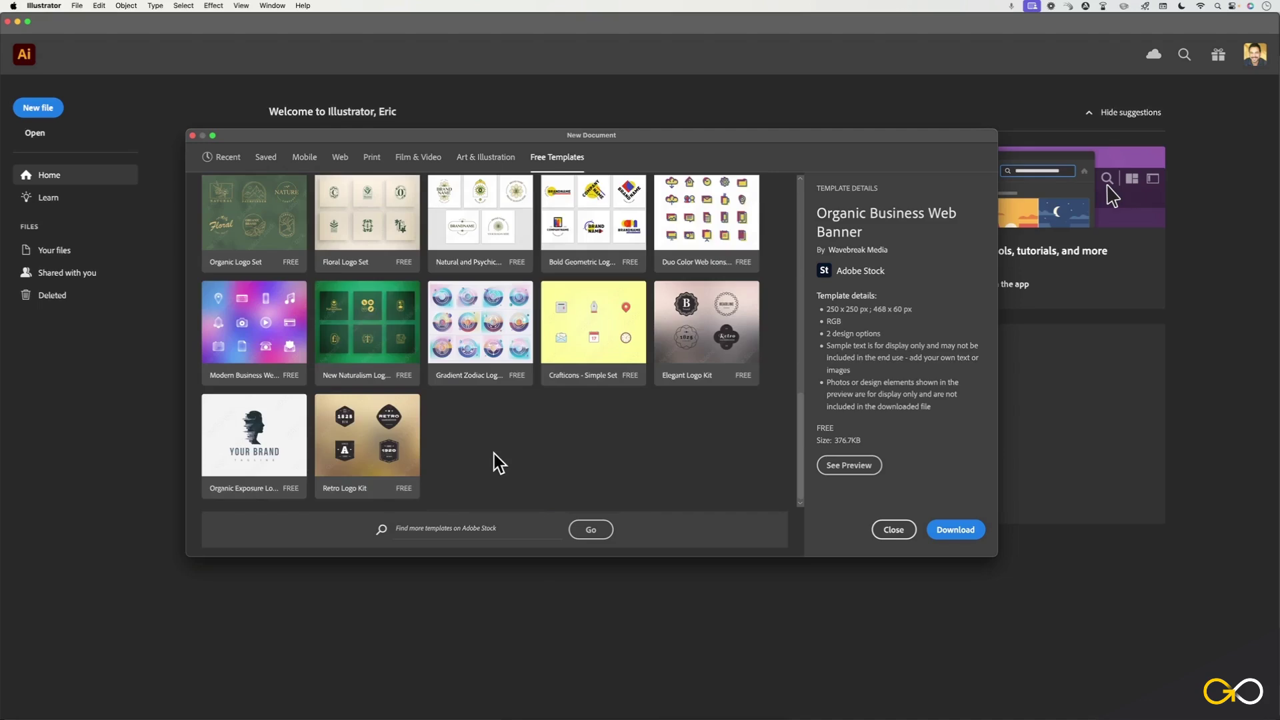
scroll(494, 453, up, 10)
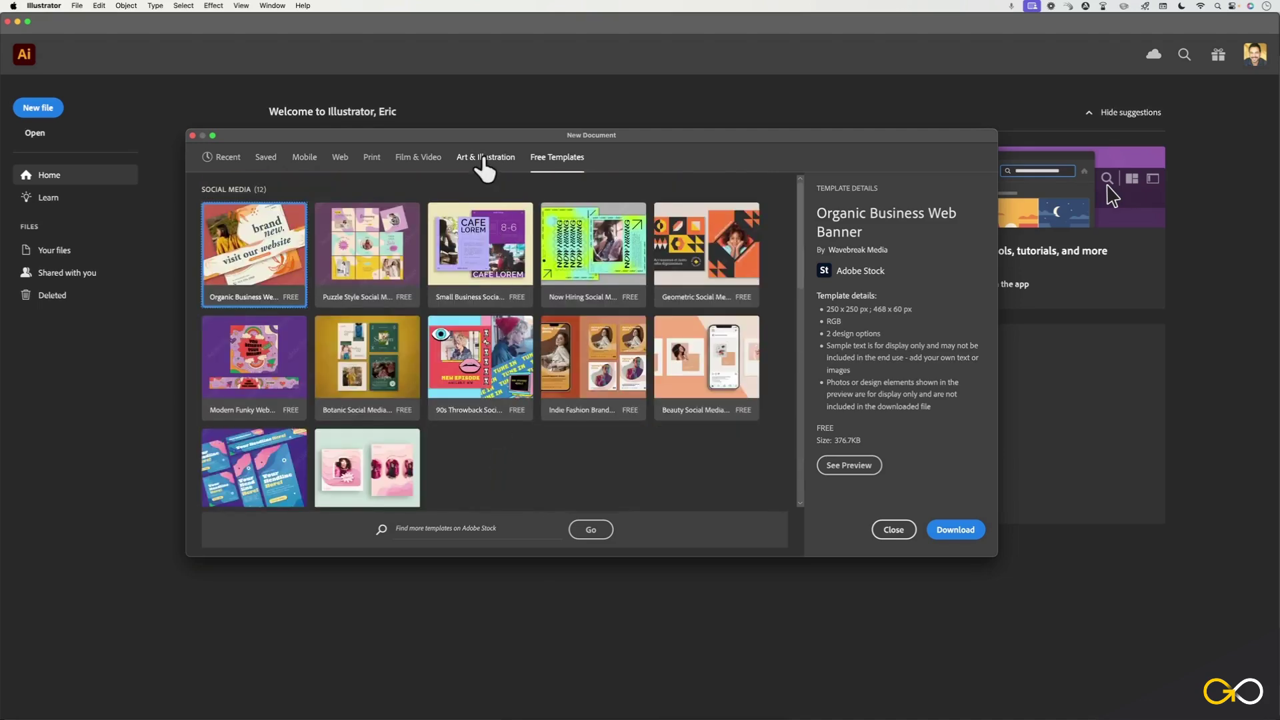
Revisit the Art & Illustration presets, then settle on Film & Video's HDV 720, 4K and 8K presets.
click(484, 165)
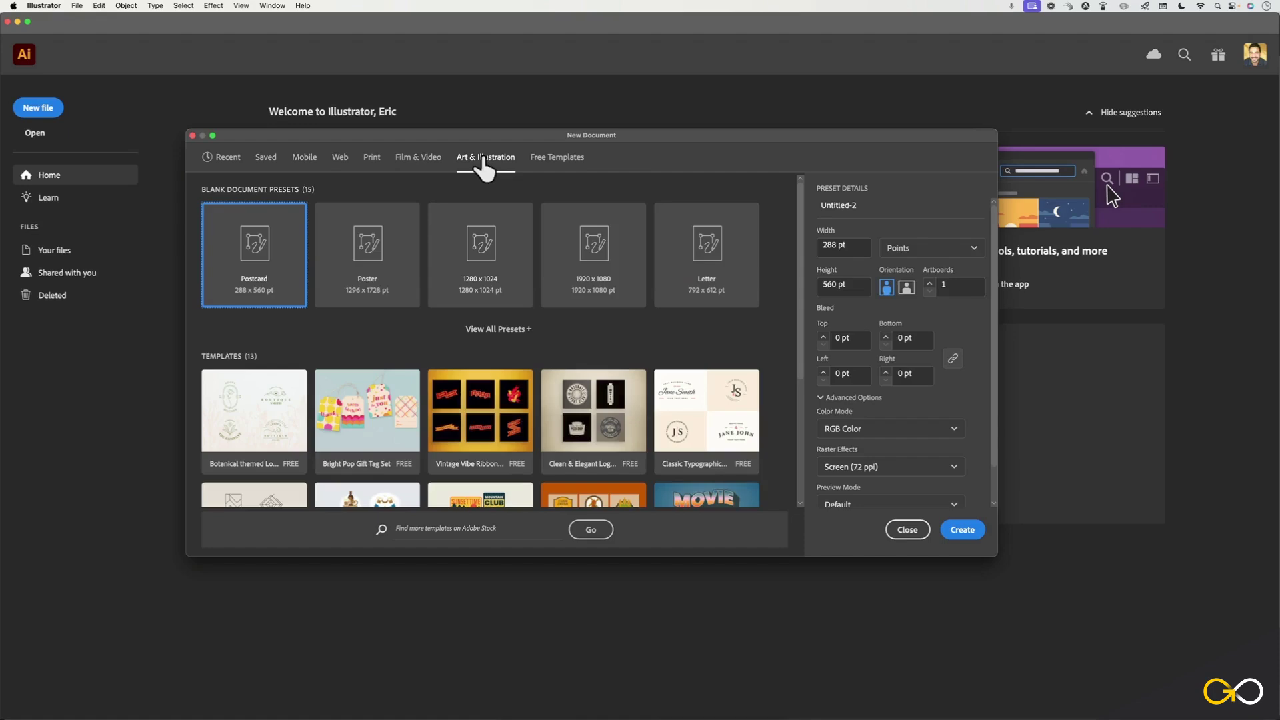
scroll(480, 414, down, 5)
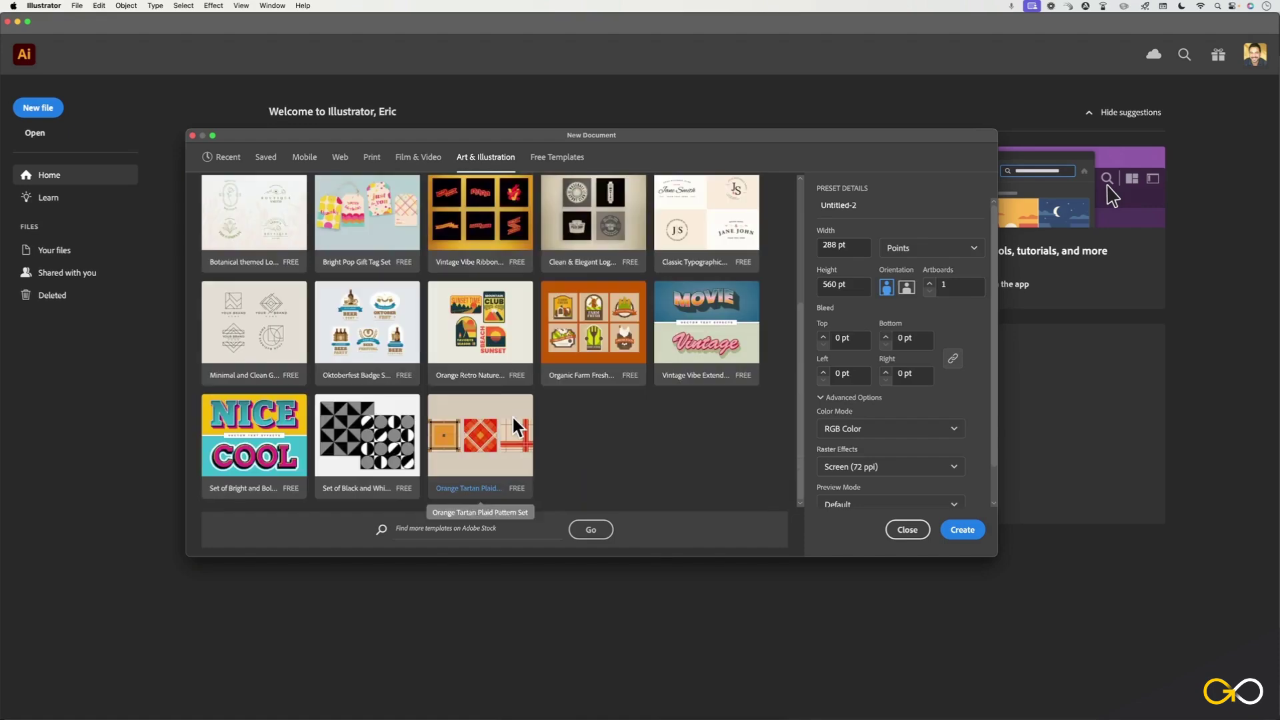
scroll(513, 418, up, 5)
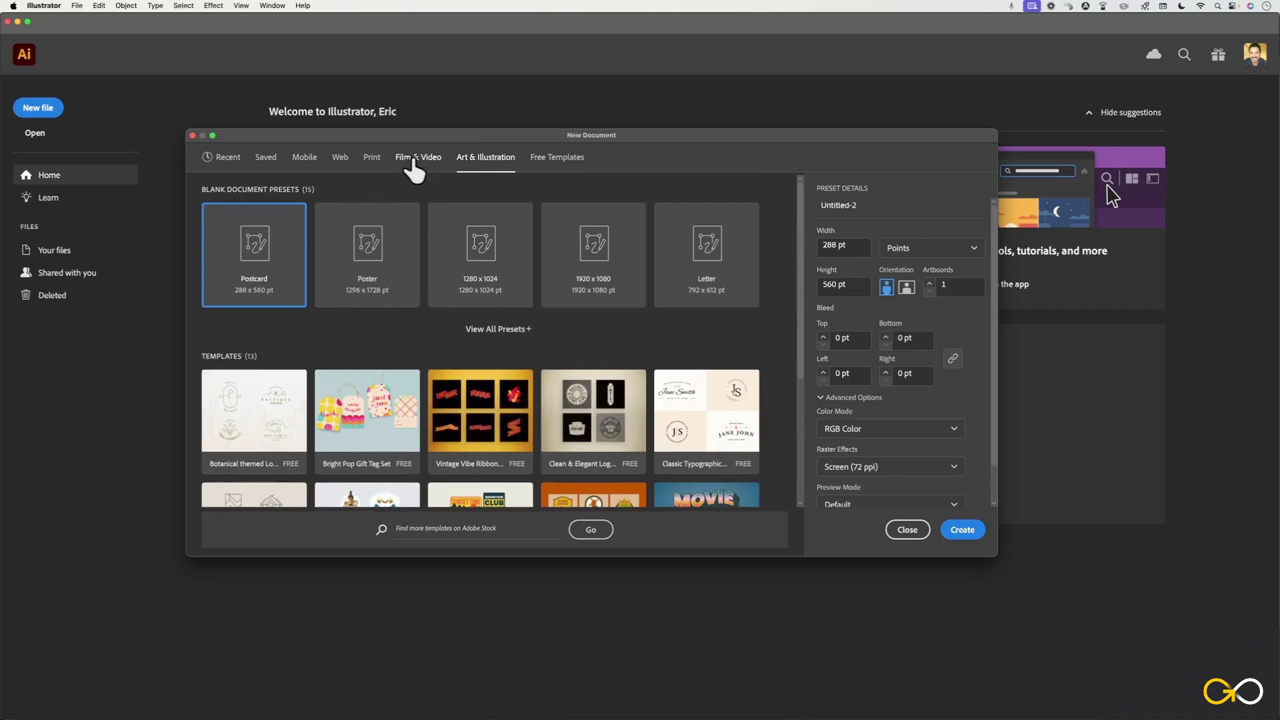
click(408, 161)
scroll(420, 467, down, 3)
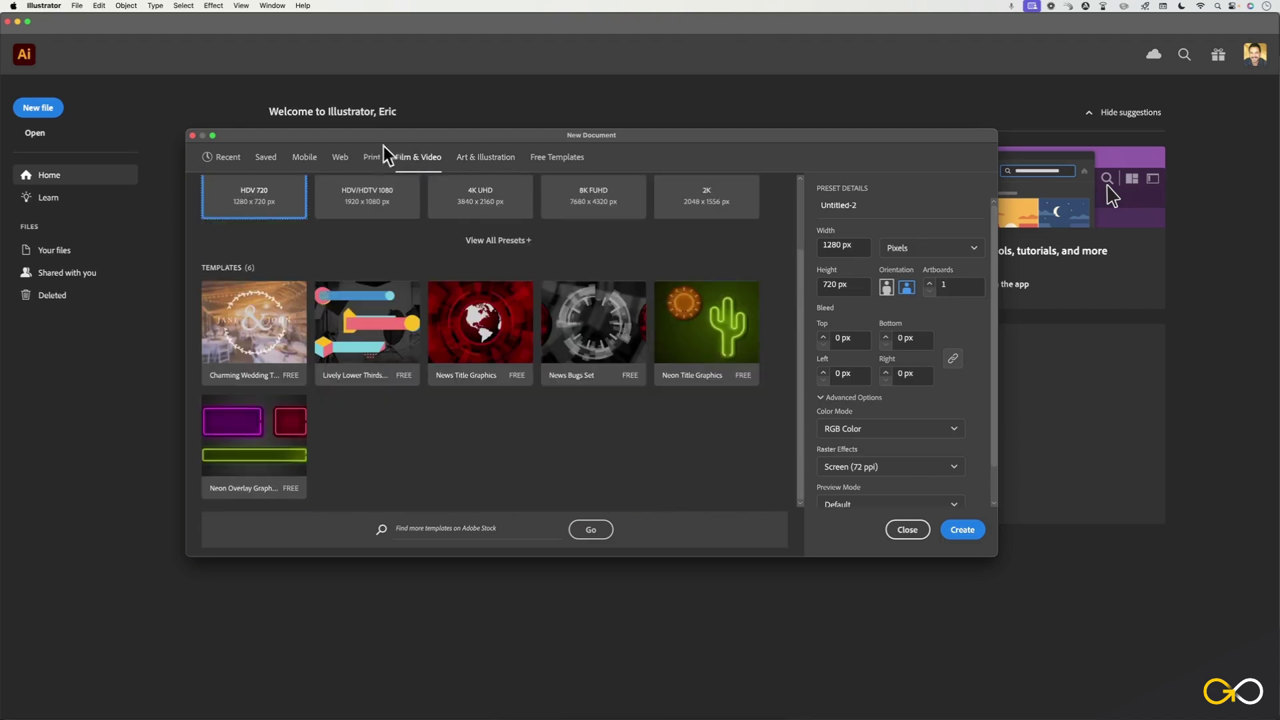
Show all twelve blank Web document presets.
click(340, 158)
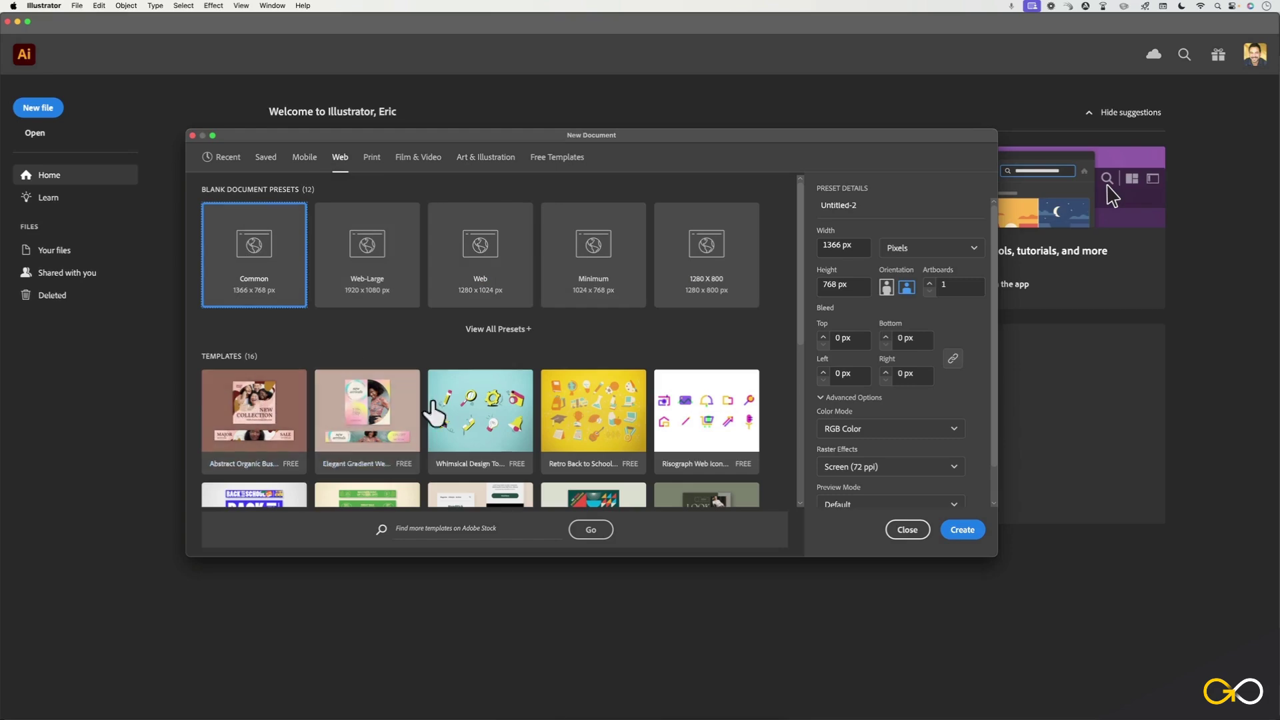
scroll(485, 404, down, 5)
scroll(486, 404, up, 3)
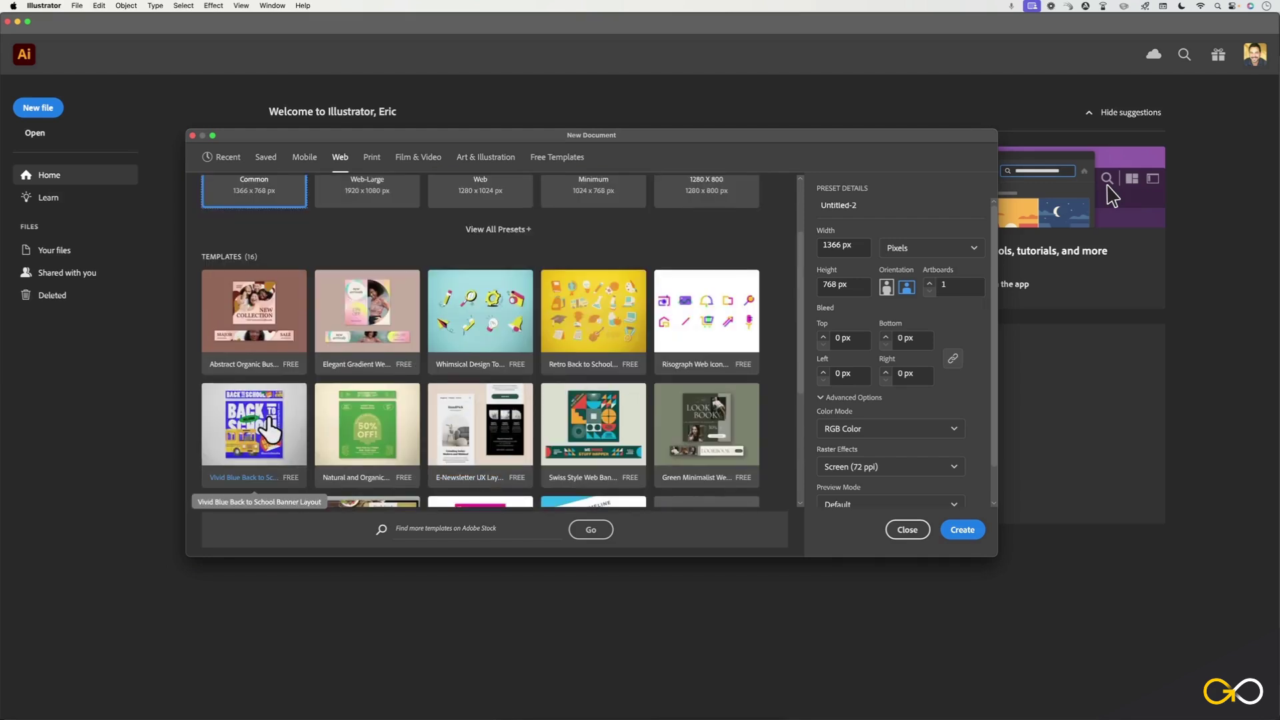
scroll(400, 280, up, 3)
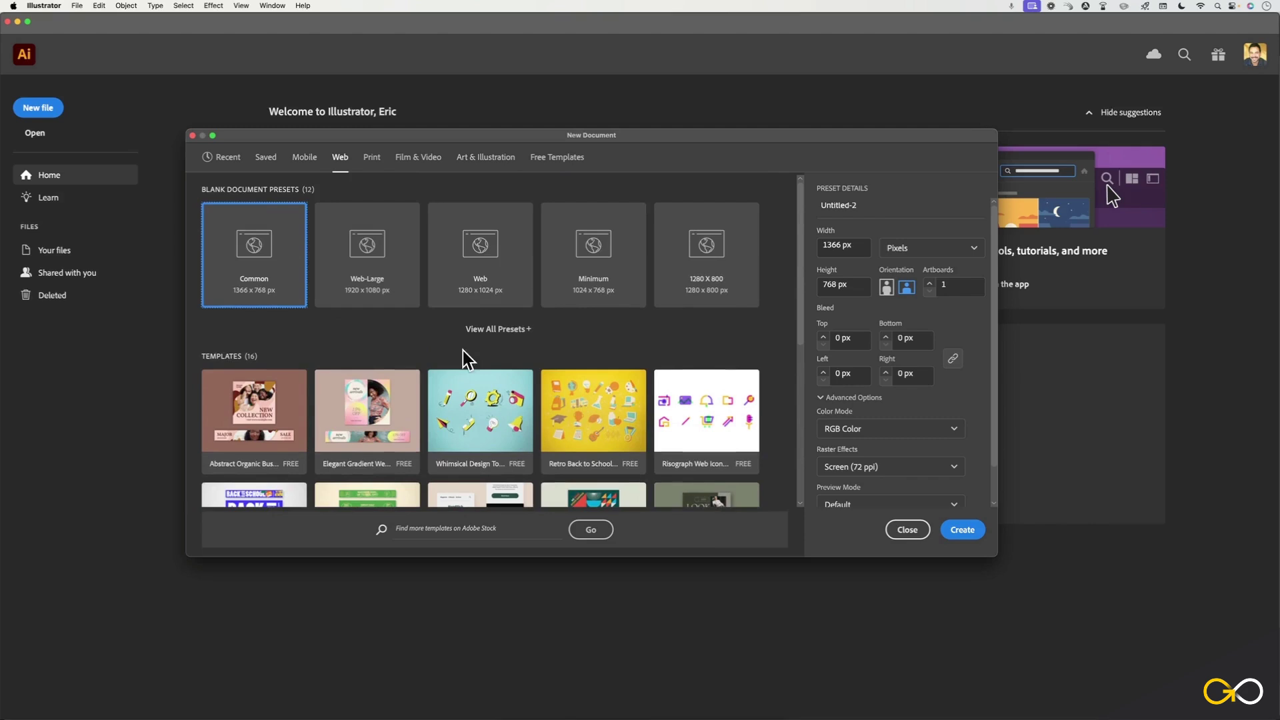
click(508, 340)
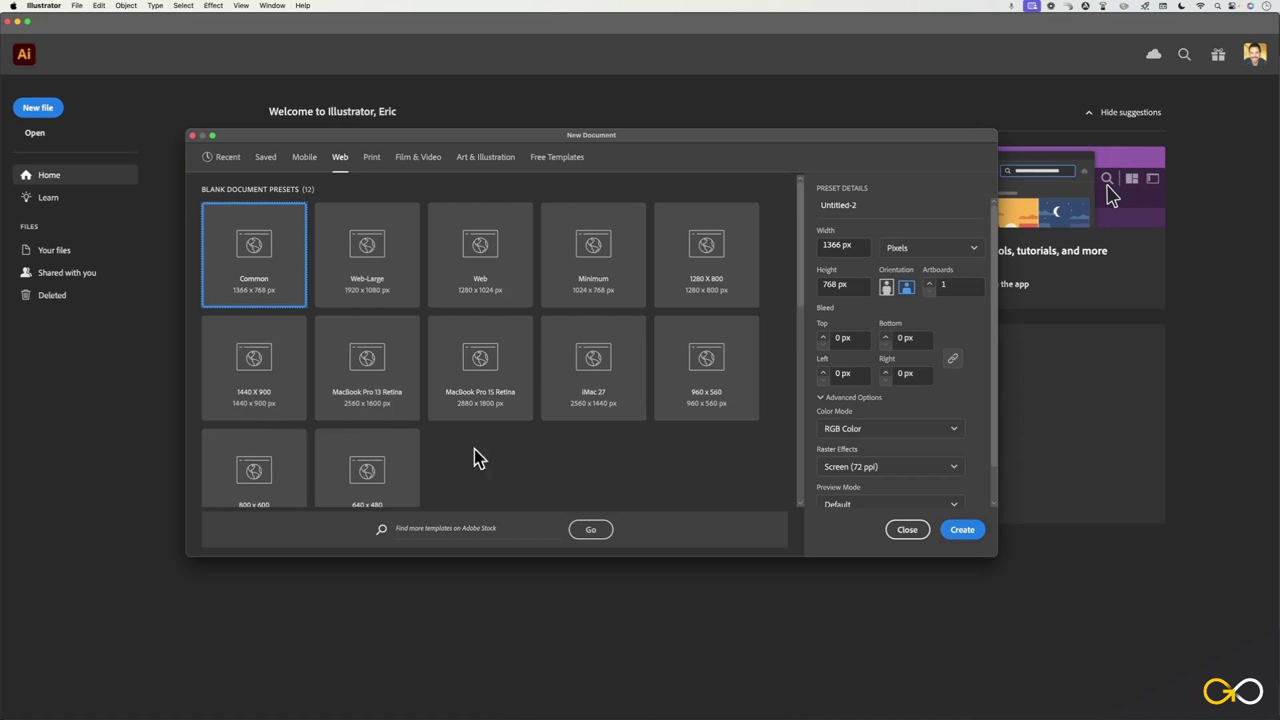
scroll(534, 455, down, 1)
scroll(535, 455, up, 1)
Expand the Print category to all nine blank presets, Letter through A5.
click(371, 160)
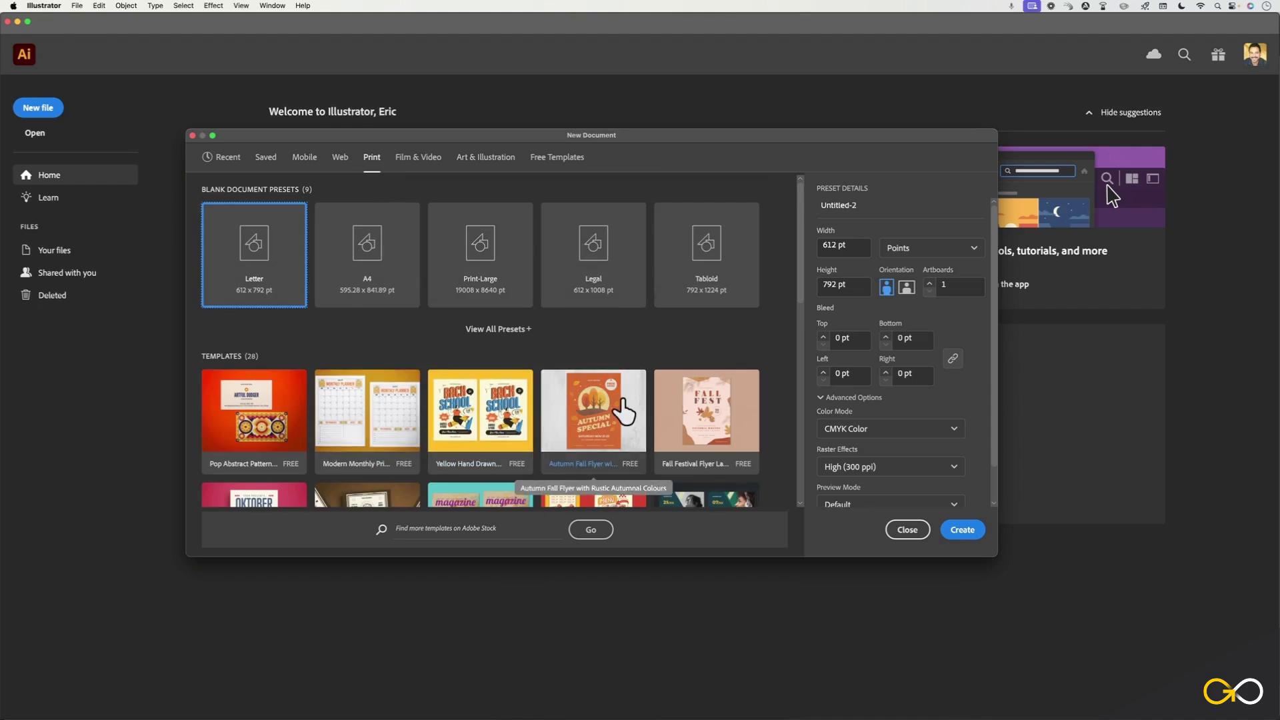
drag(801, 260, 793, 309)
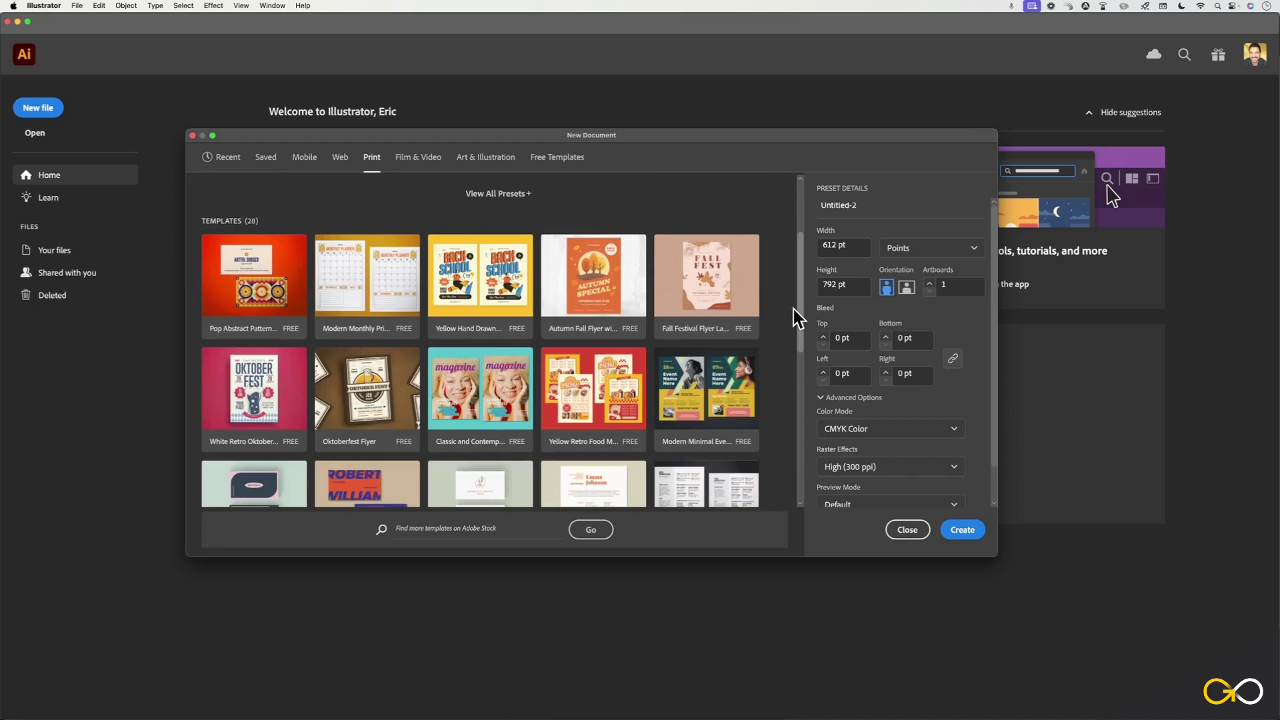
scroll(657, 300, up, 5)
click(499, 324)
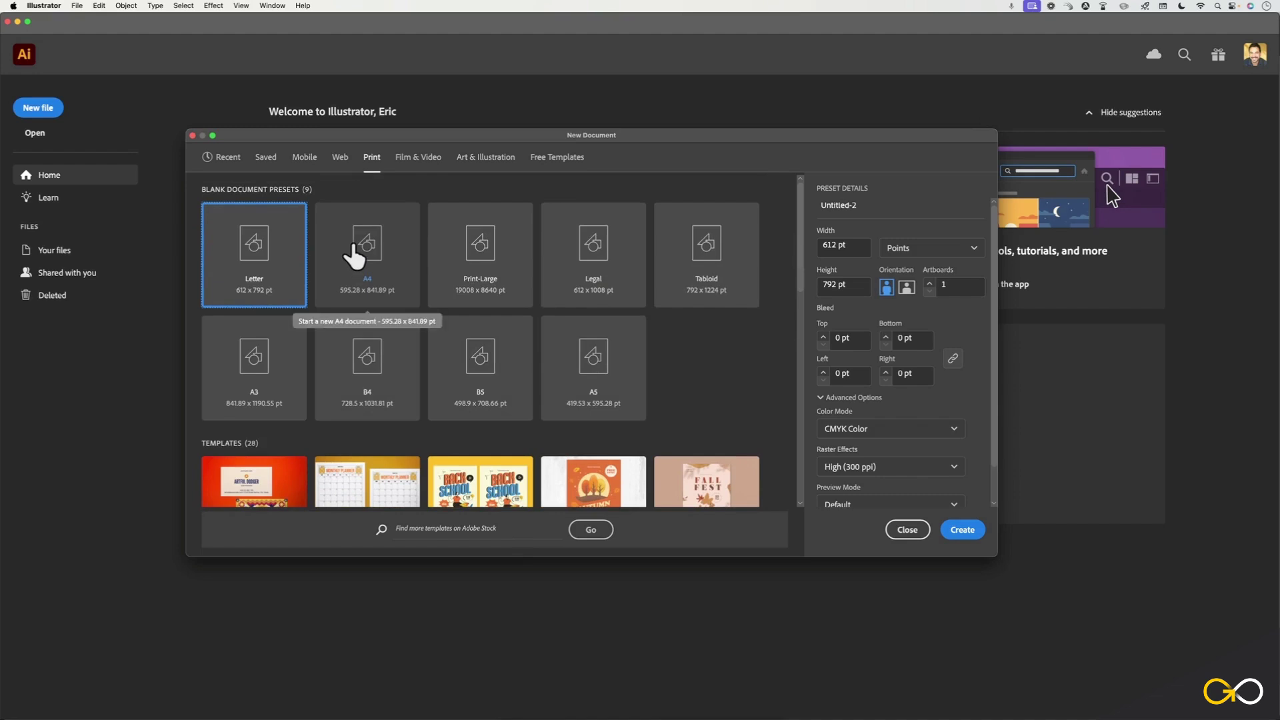
Return to the Web presets and name the document 'Digital Campaign'.
click(339, 158)
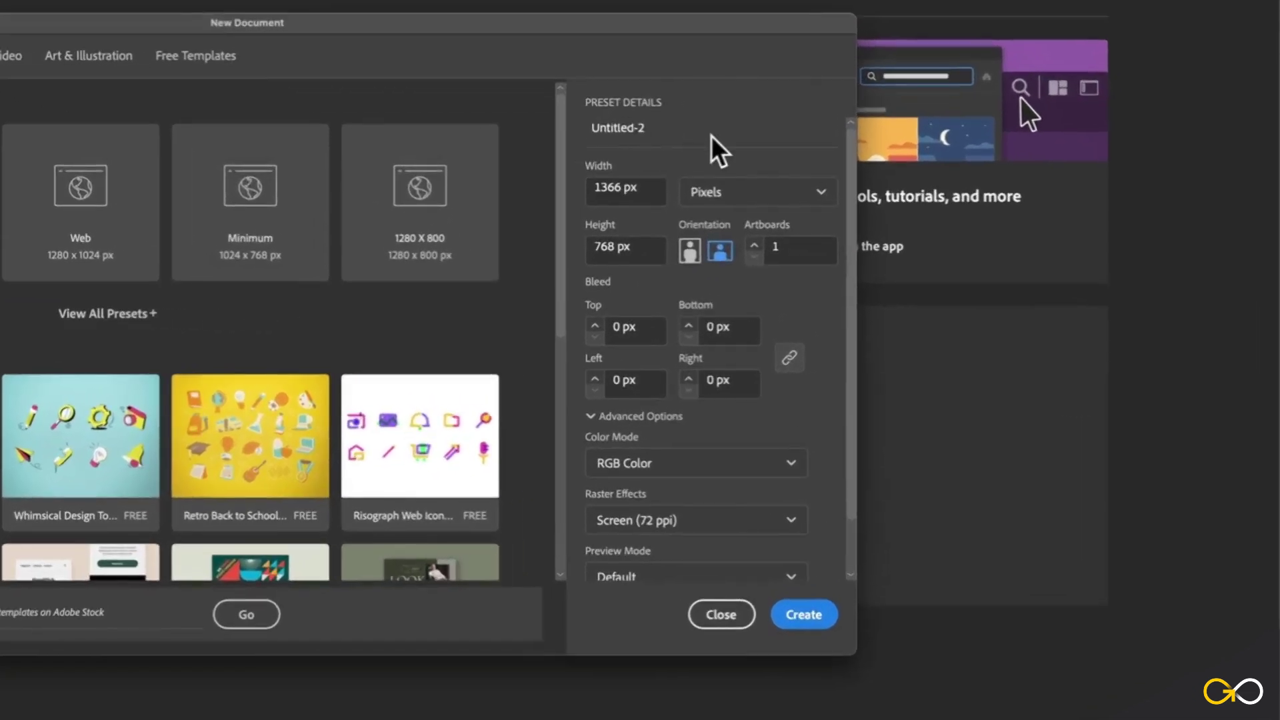
click(652, 132)
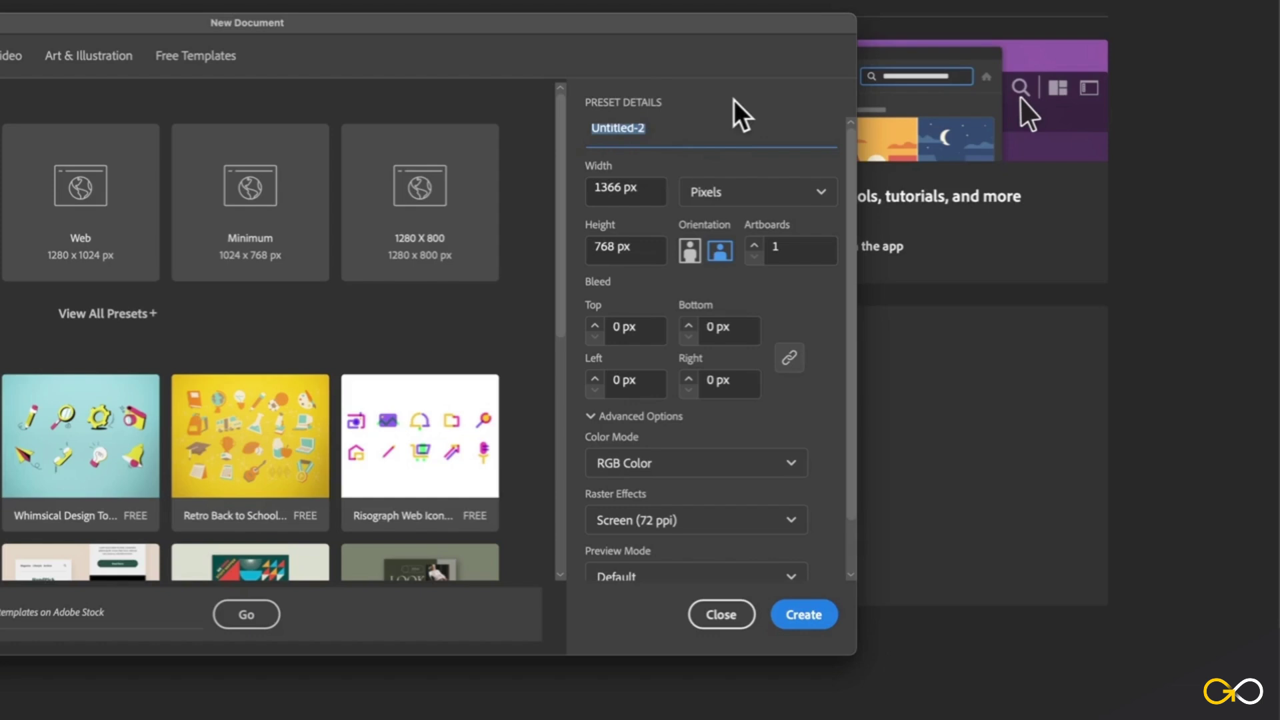
text(We)
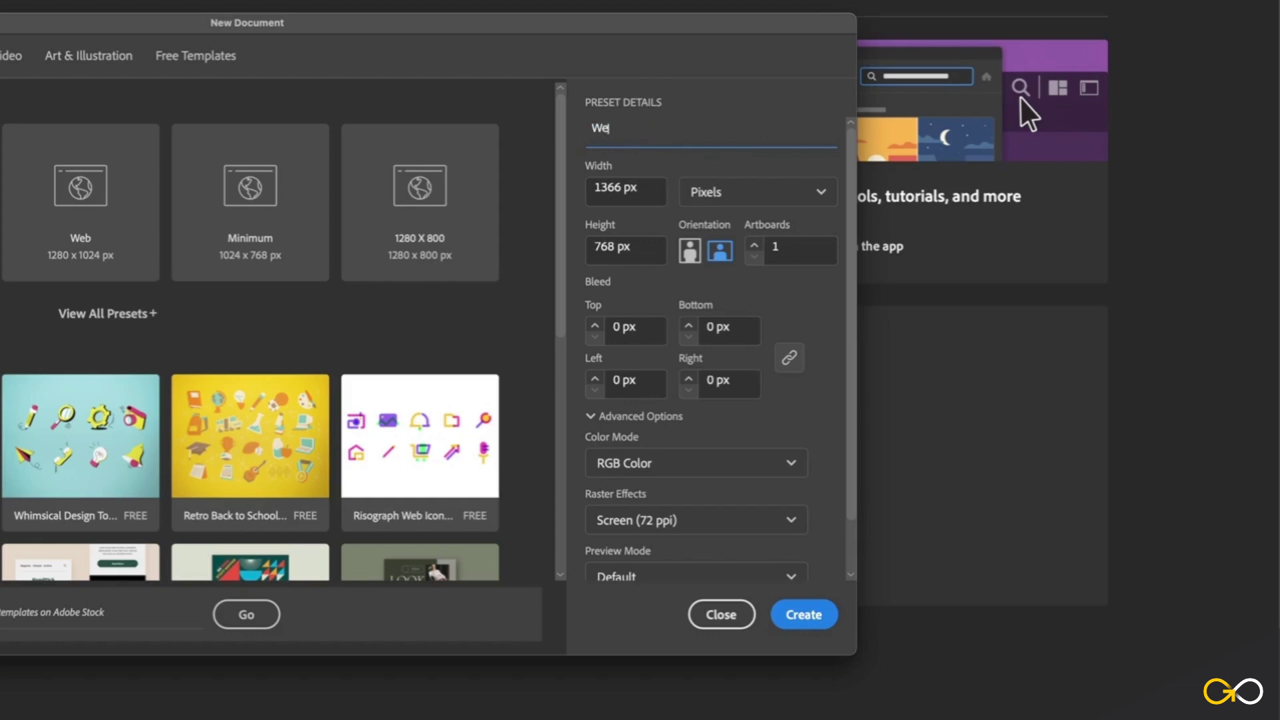
key(BackSpace)
text(Digital Campaign)
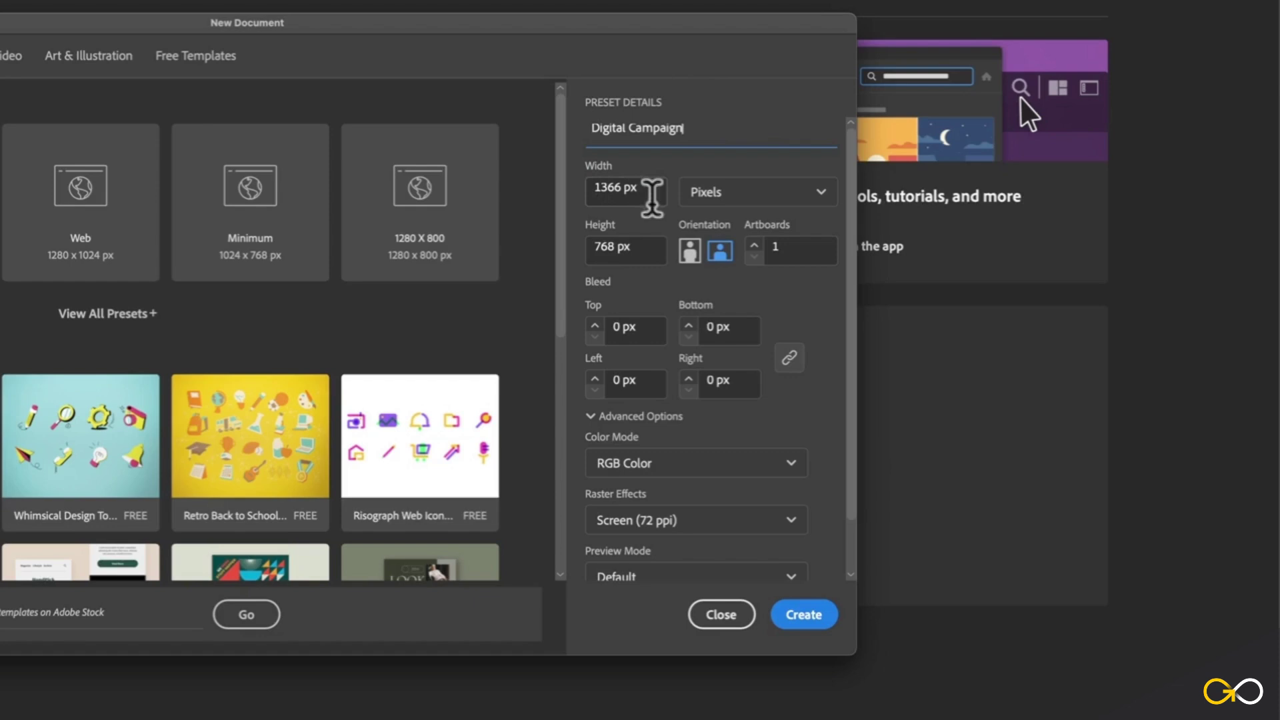
Set the document size to 1920 px wide by 1080 px high.
drag(655, 190, 586, 174)
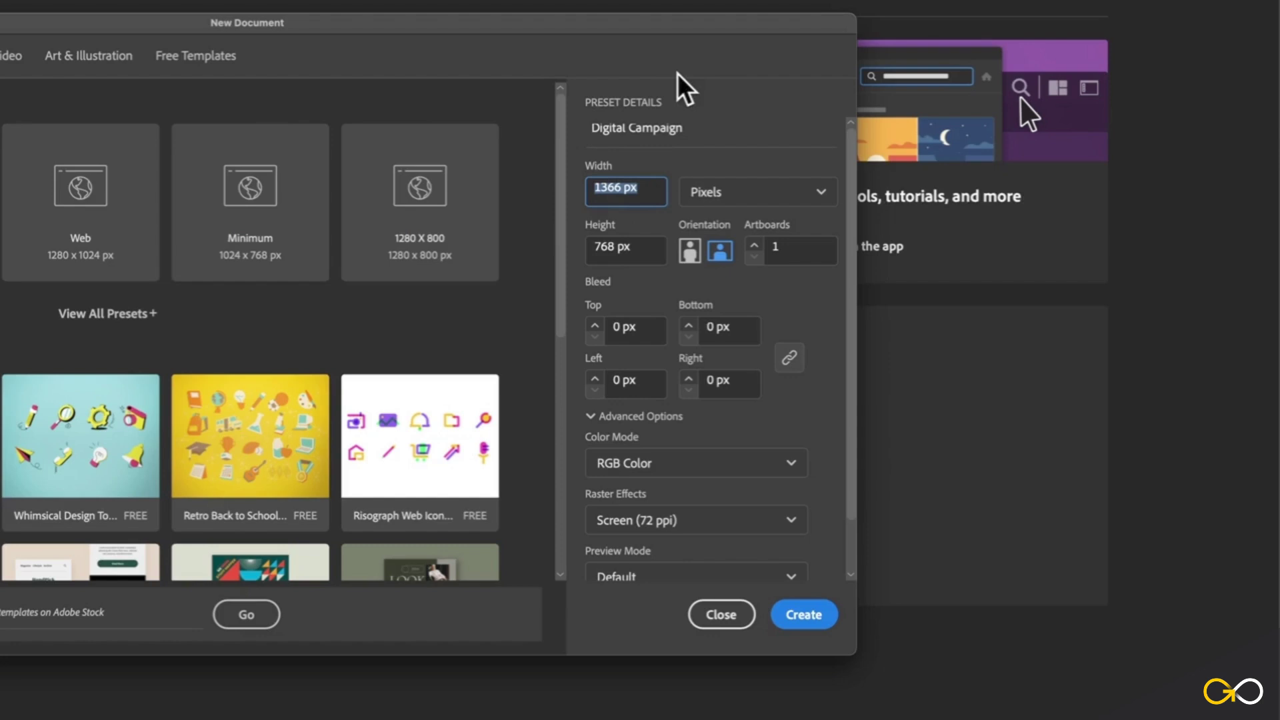
text(1920)
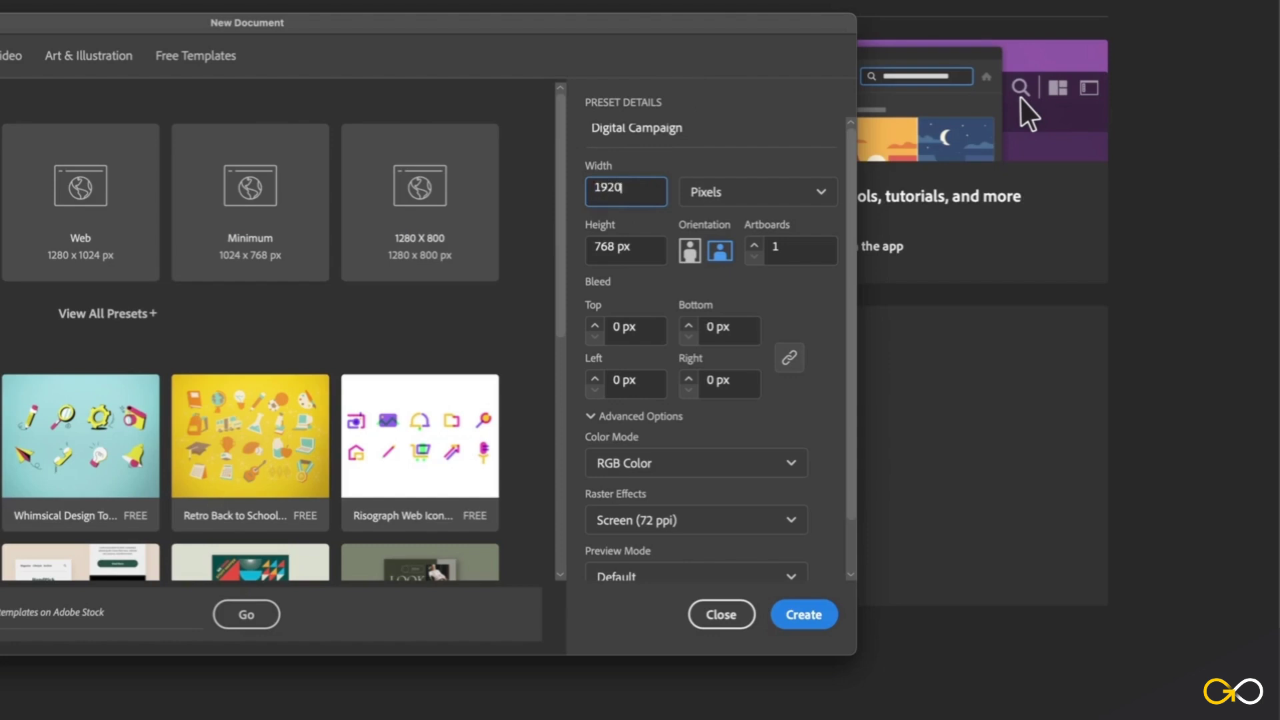
key(Tab)
key(Tab)
text(1080)
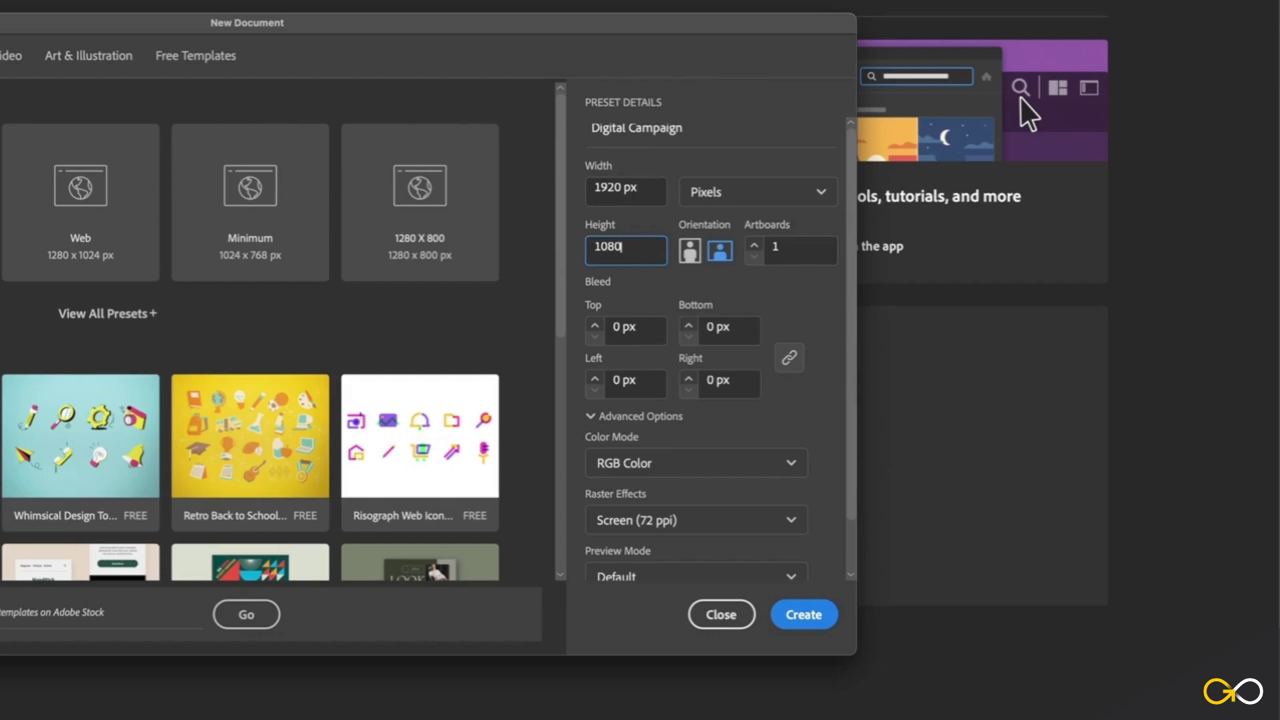
key(Tab)
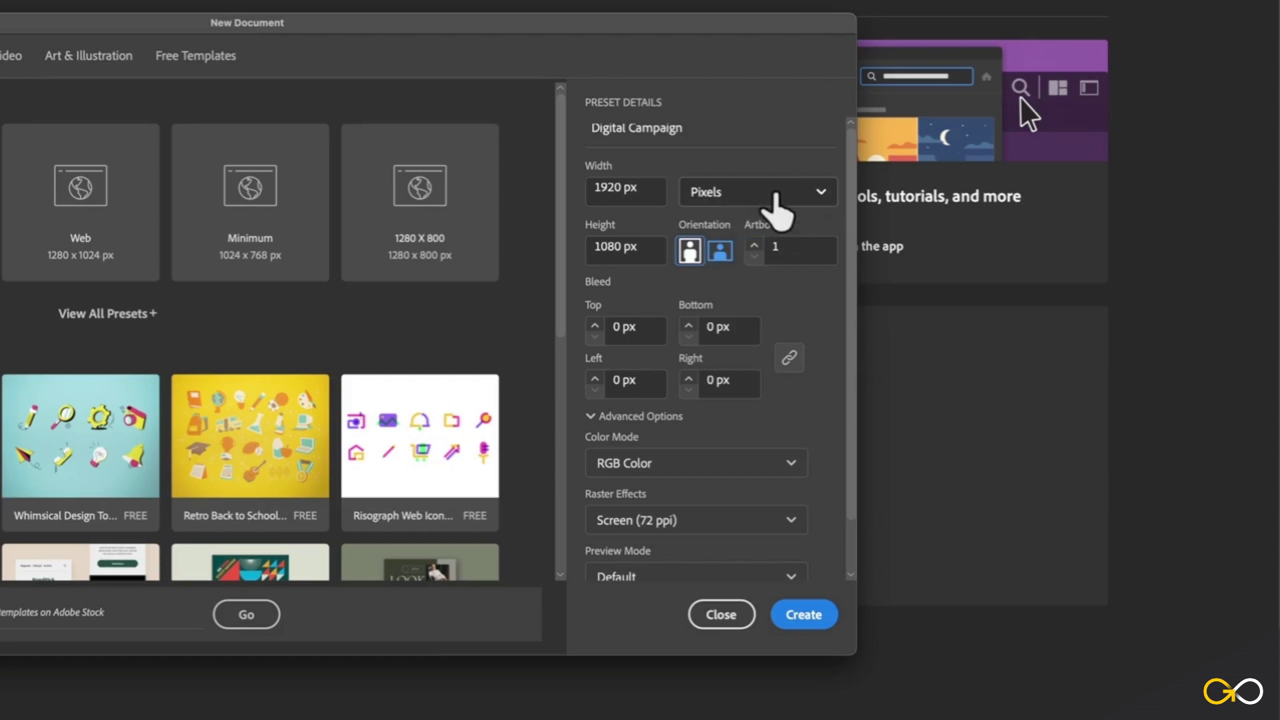
click(785, 195)
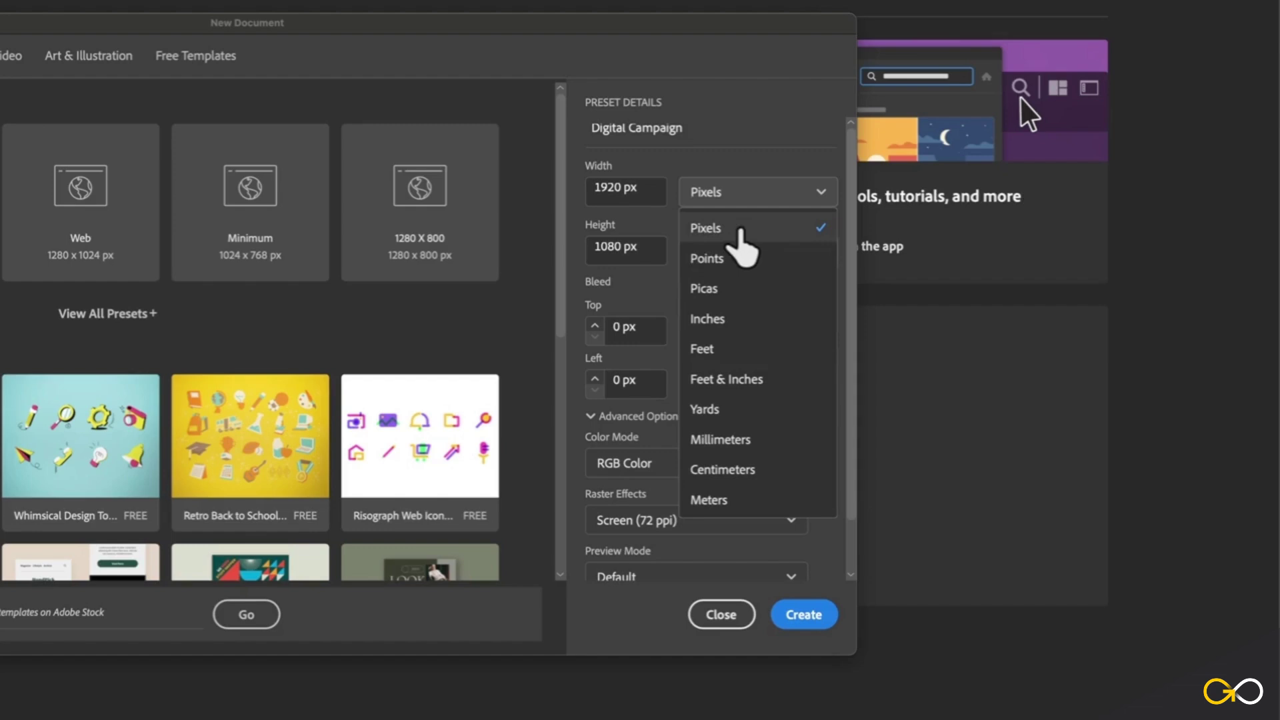
Keep Pixels as the unit and raise the artboard count to 4.
key(Escape)
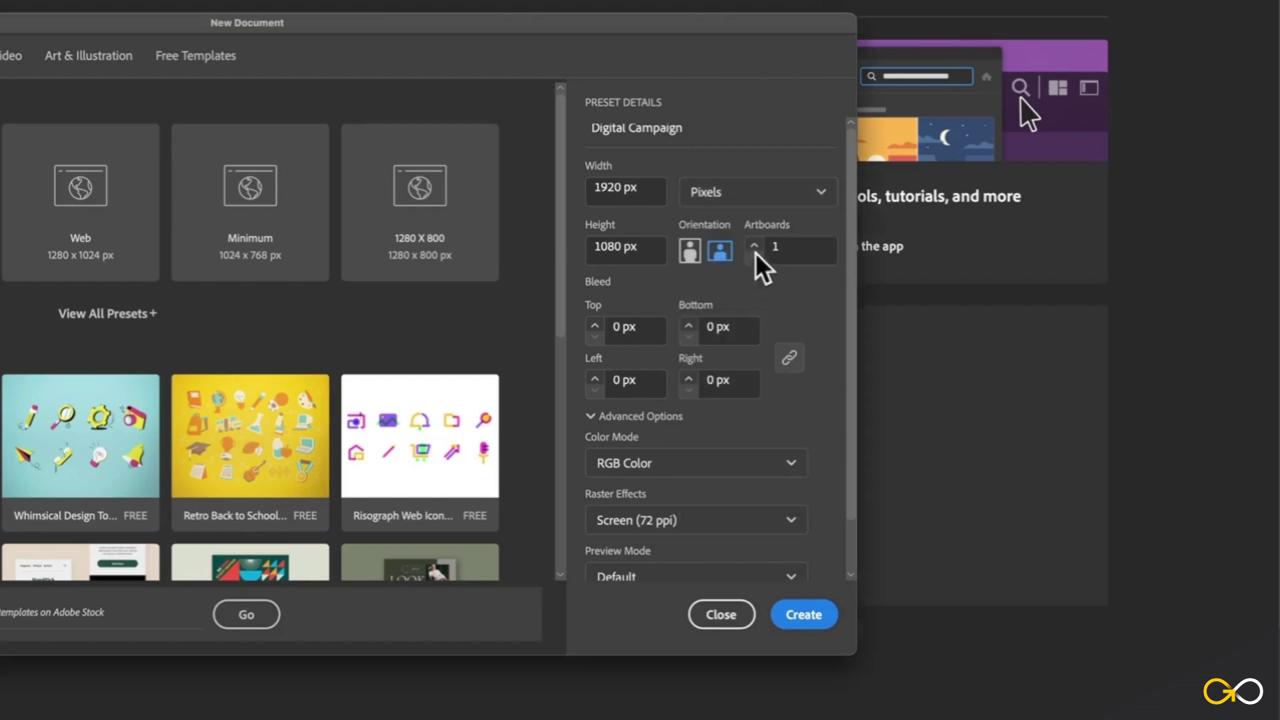
click(753, 246)
click(753, 246)
drag(845, 293, 847, 340)
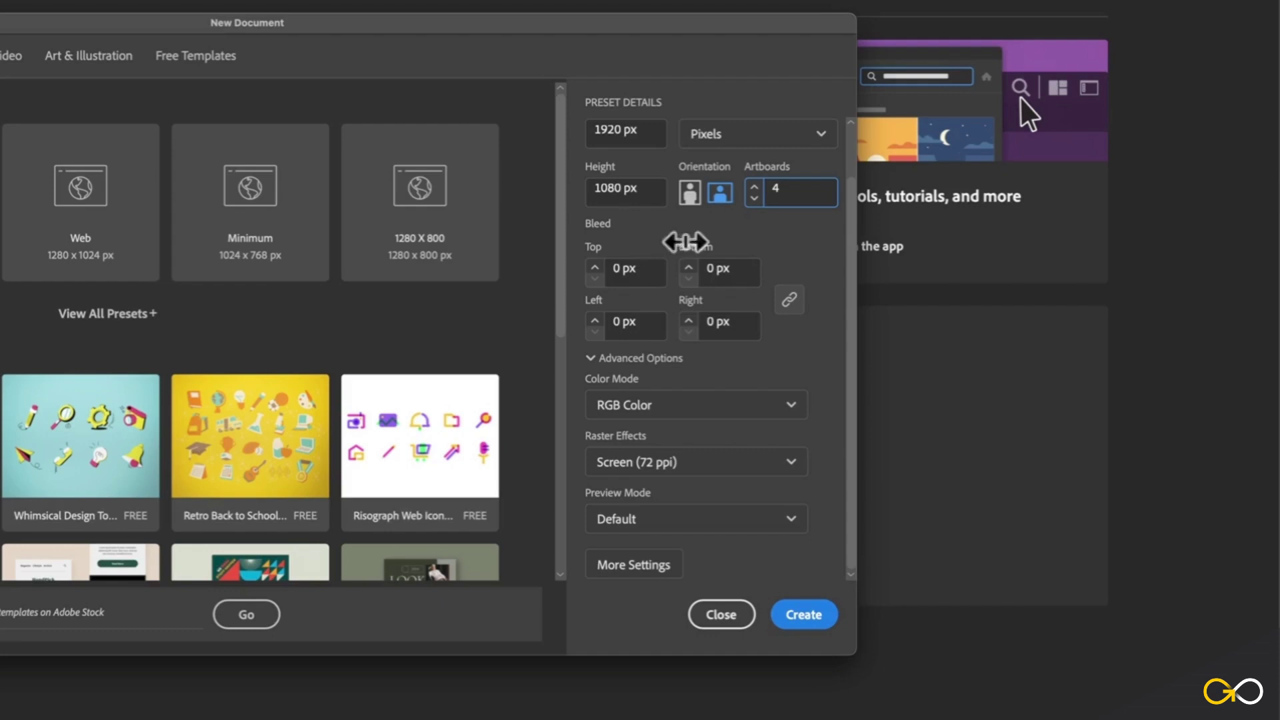
click(651, 270)
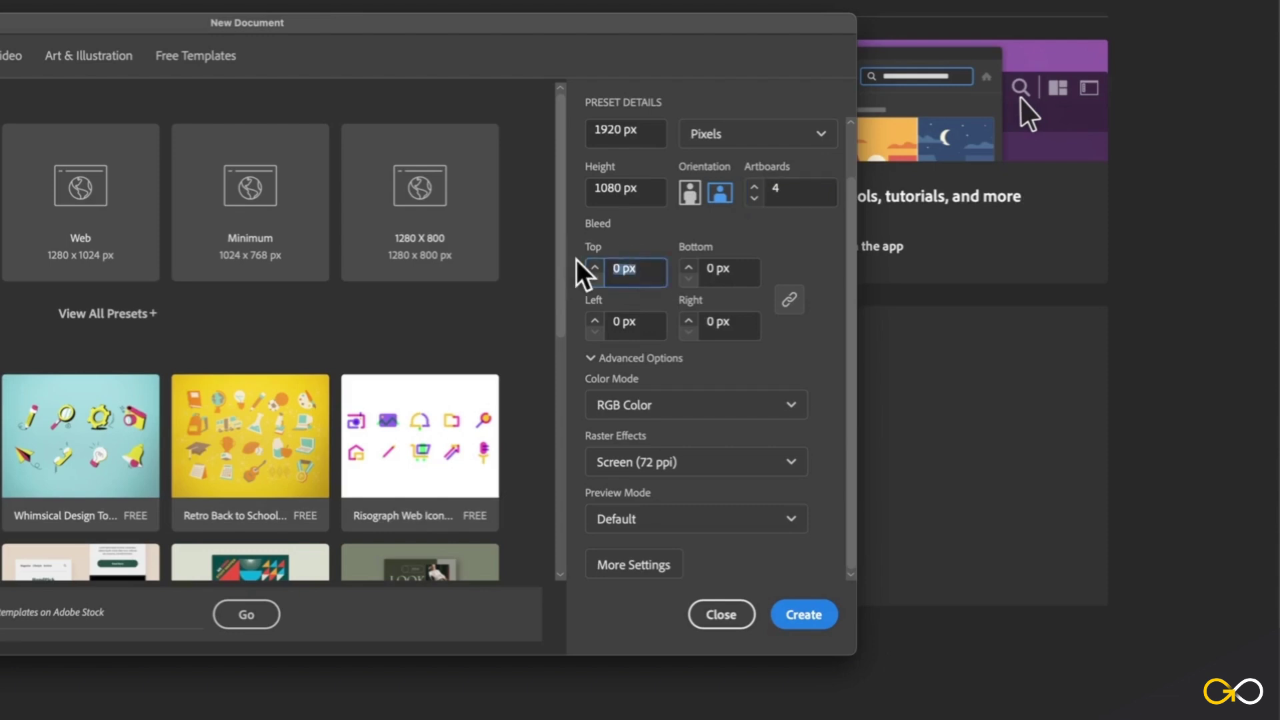
text(50)
click(788, 300)
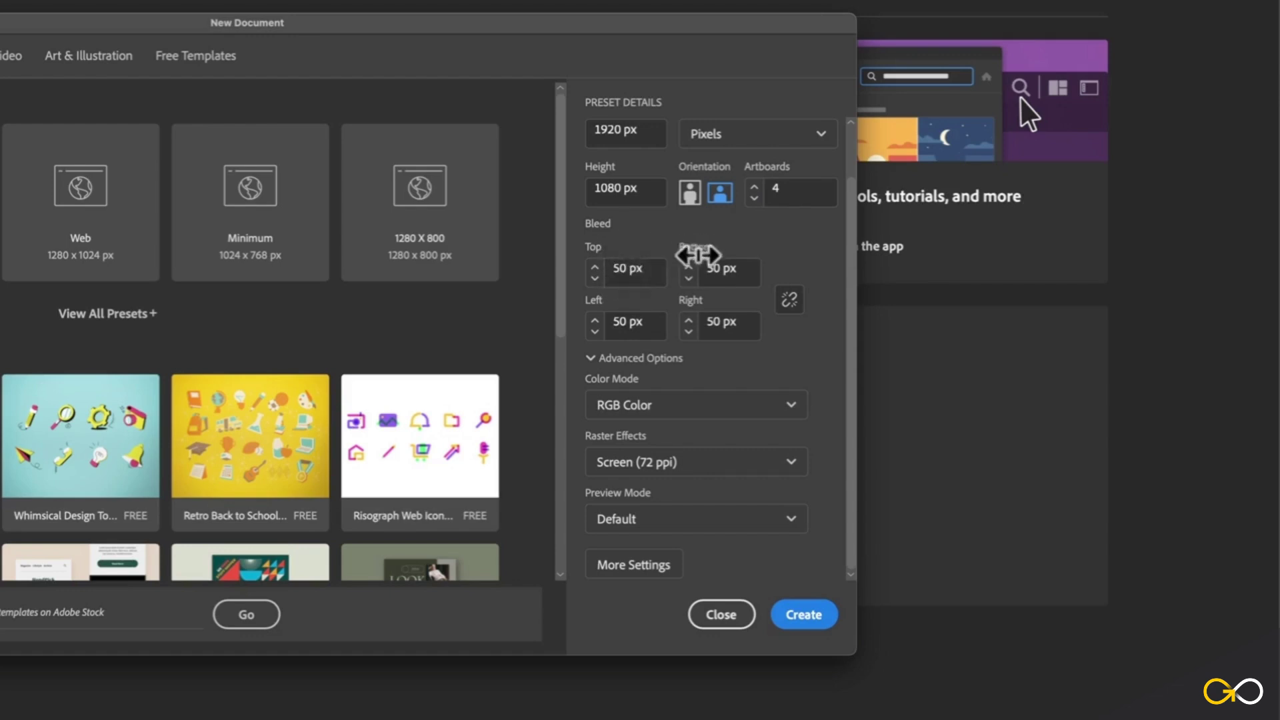
drag(657, 270, 558, 251)
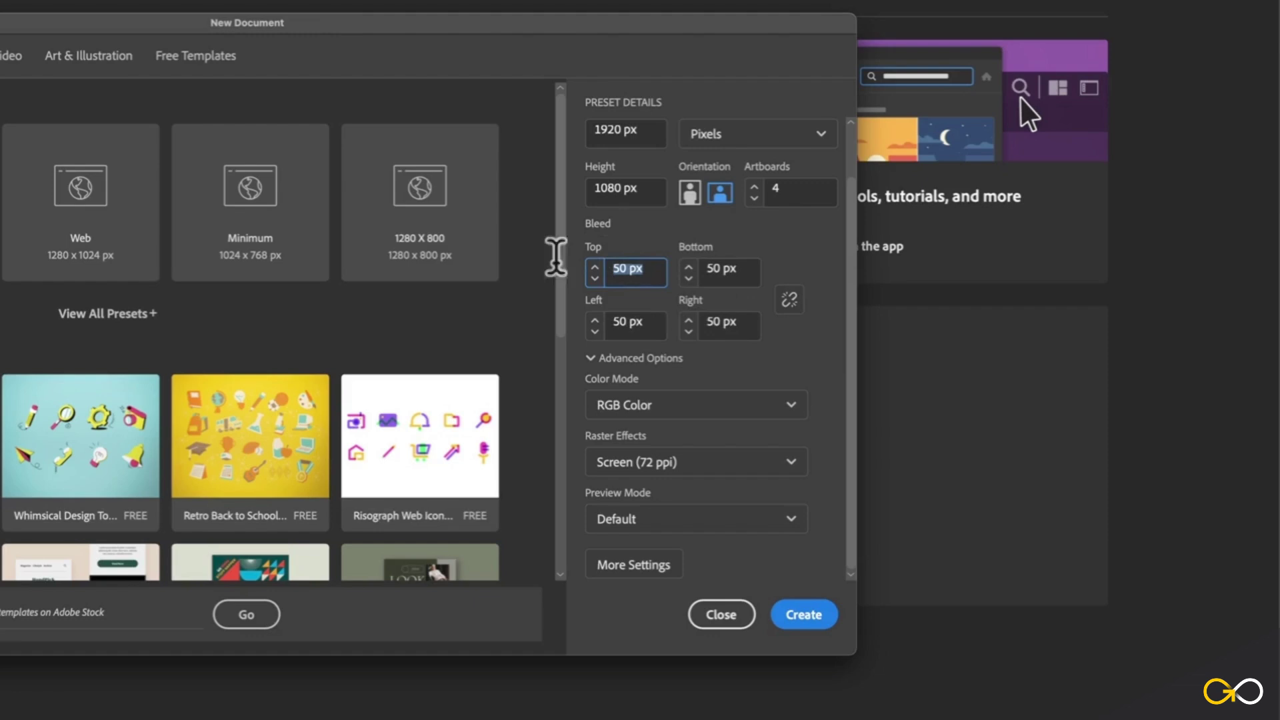
text(0)
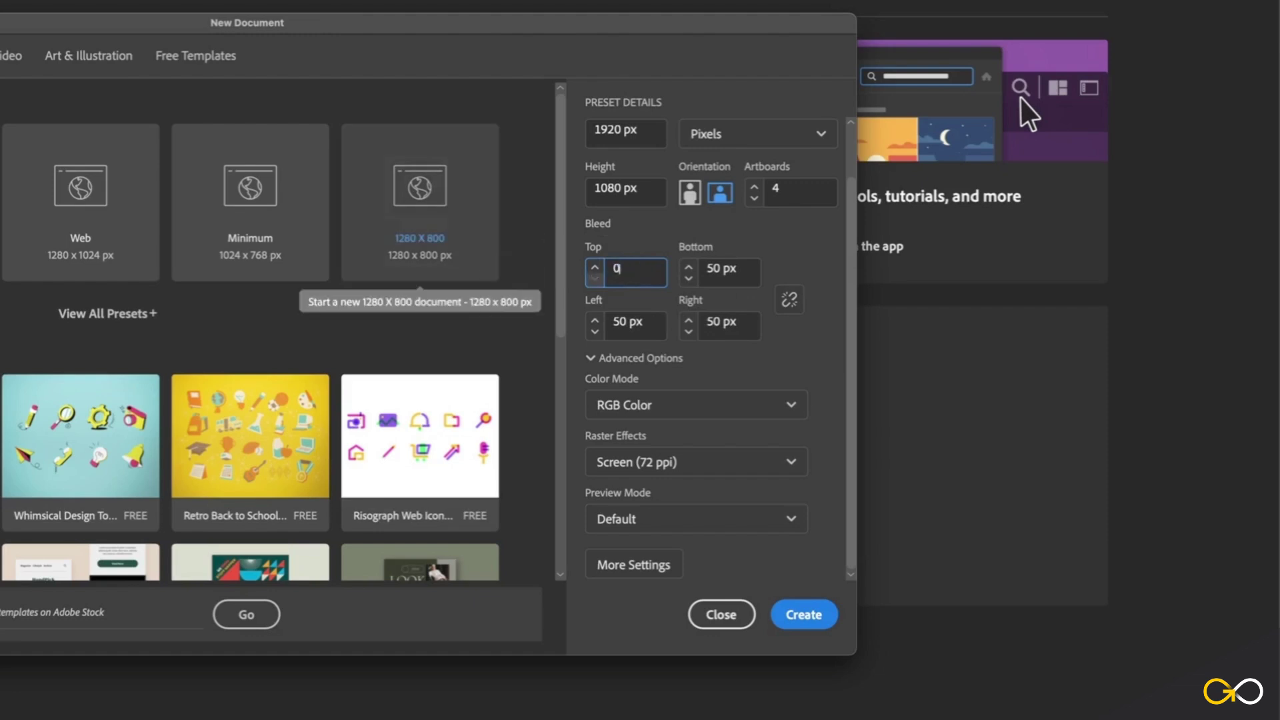
key(Tab)
drag(757, 270, 624, 252)
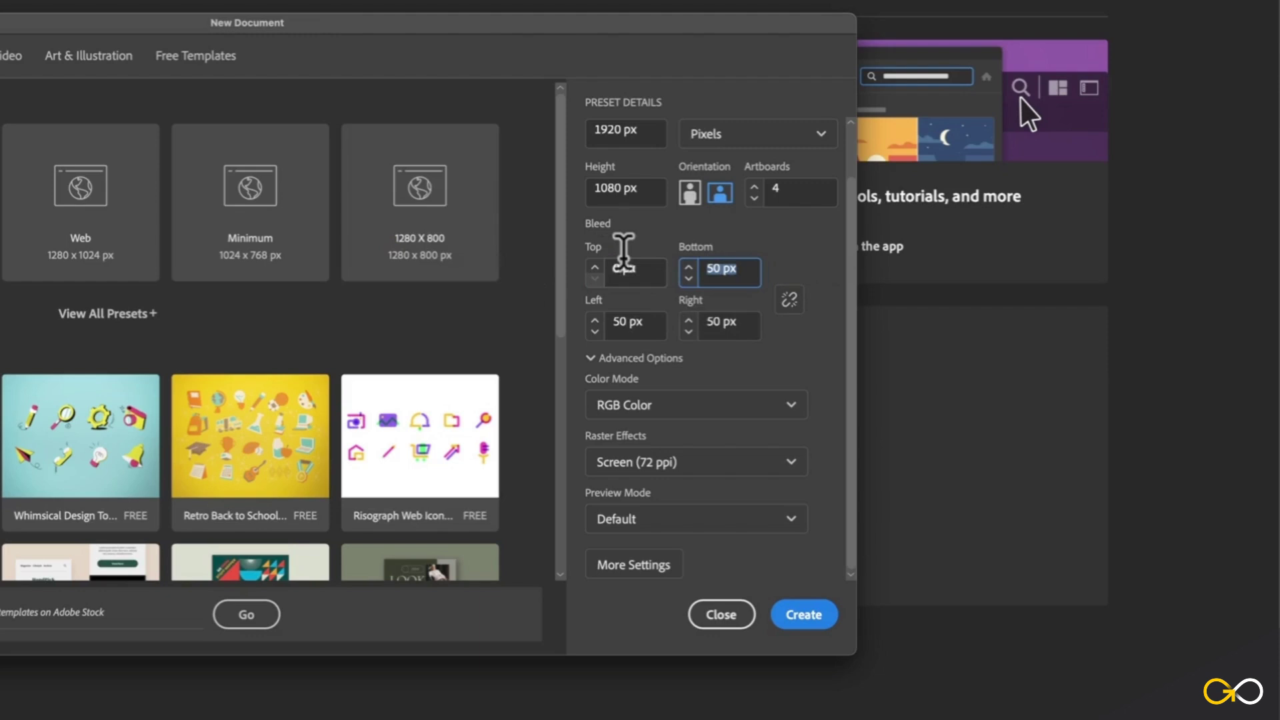
click(789, 299)
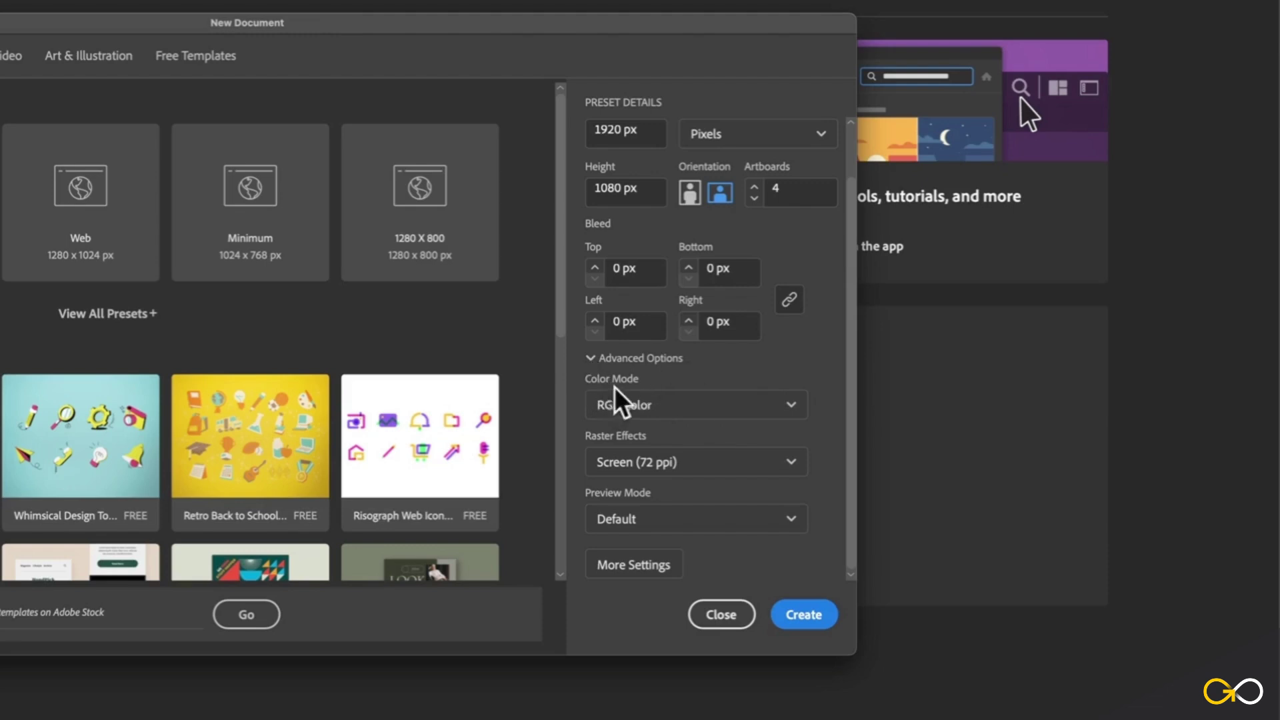
Keep RGB Color and Default preview, and set Raster Effects to Medium (150 ppi).
click(714, 403)
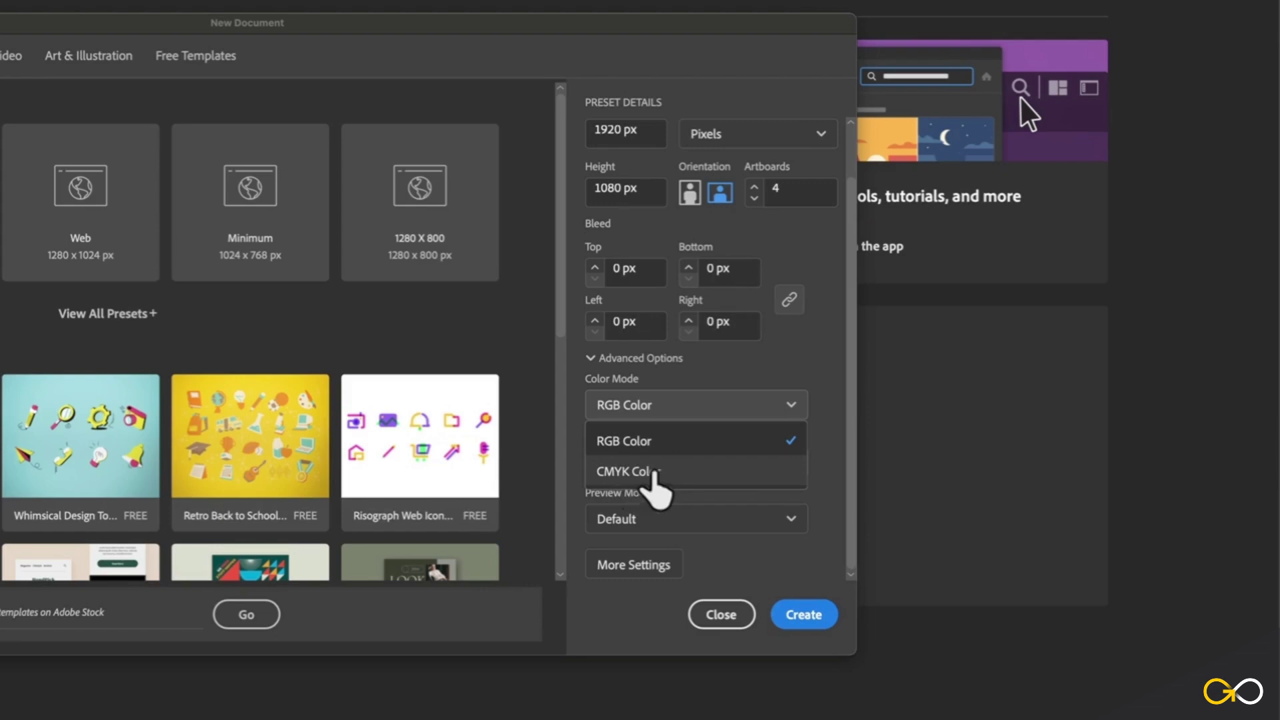
click(838, 415)
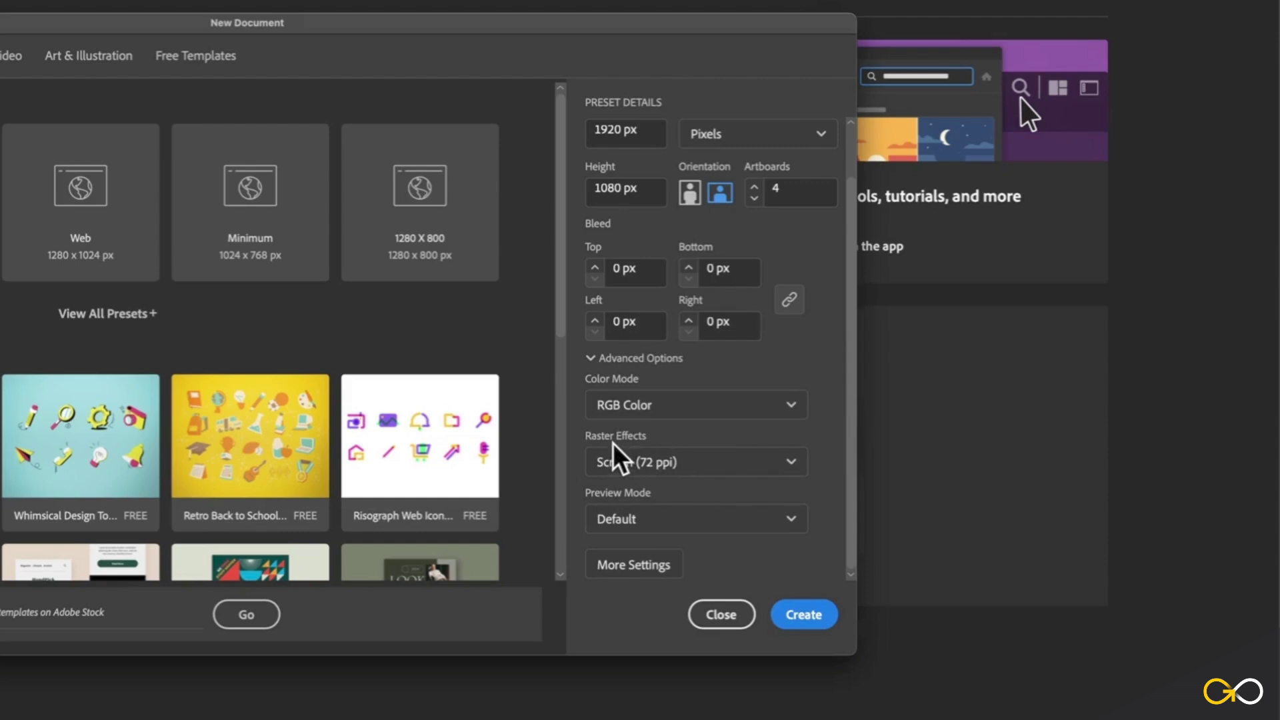
click(719, 463)
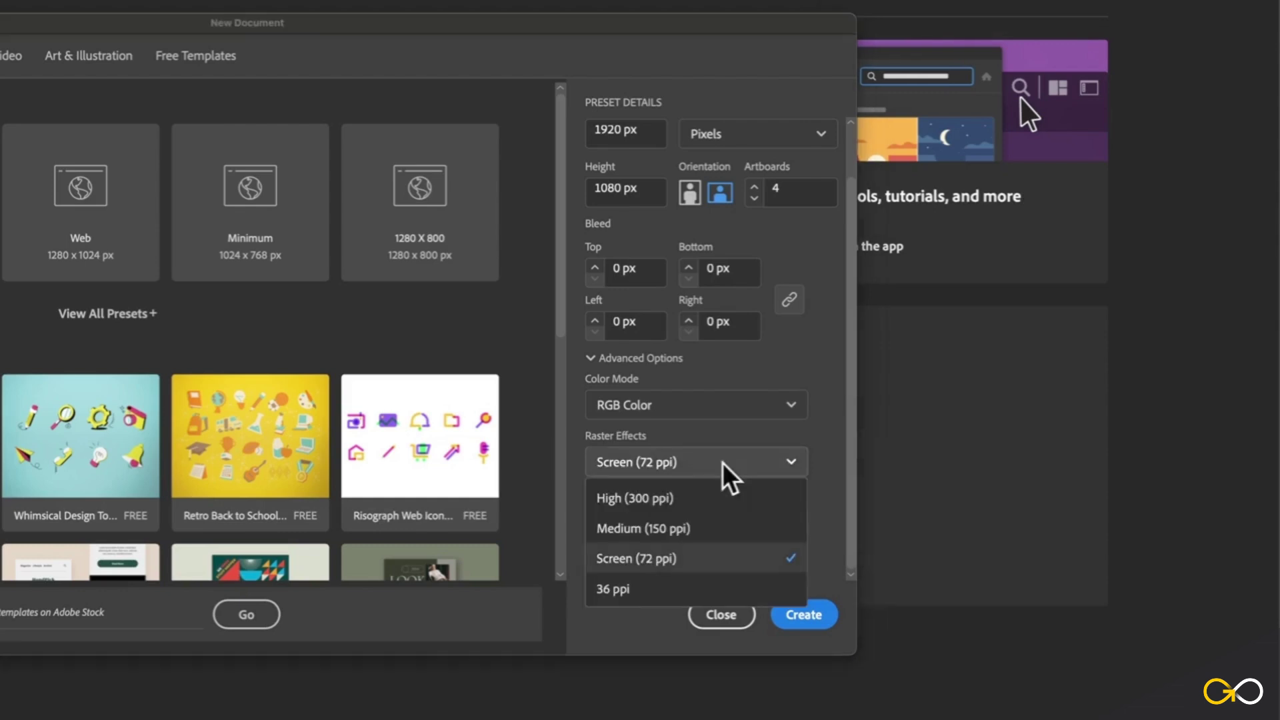
click(687, 529)
click(665, 519)
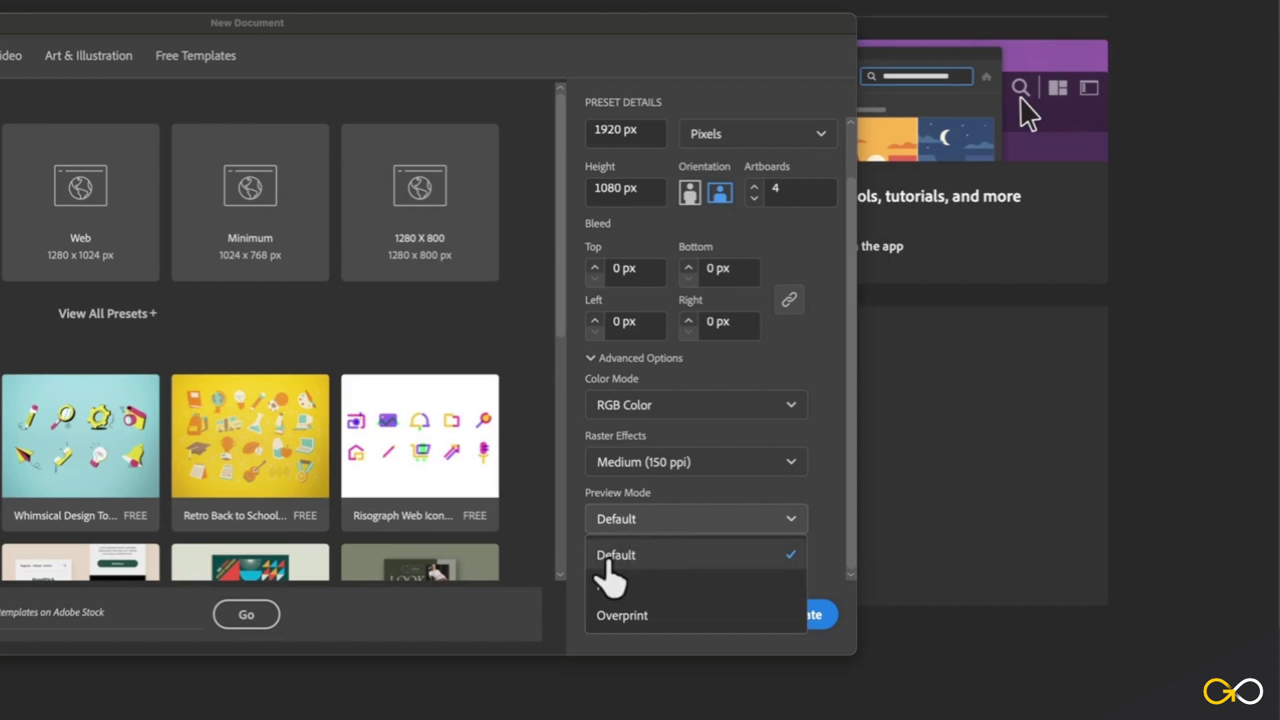
click(810, 514)
click(700, 530)
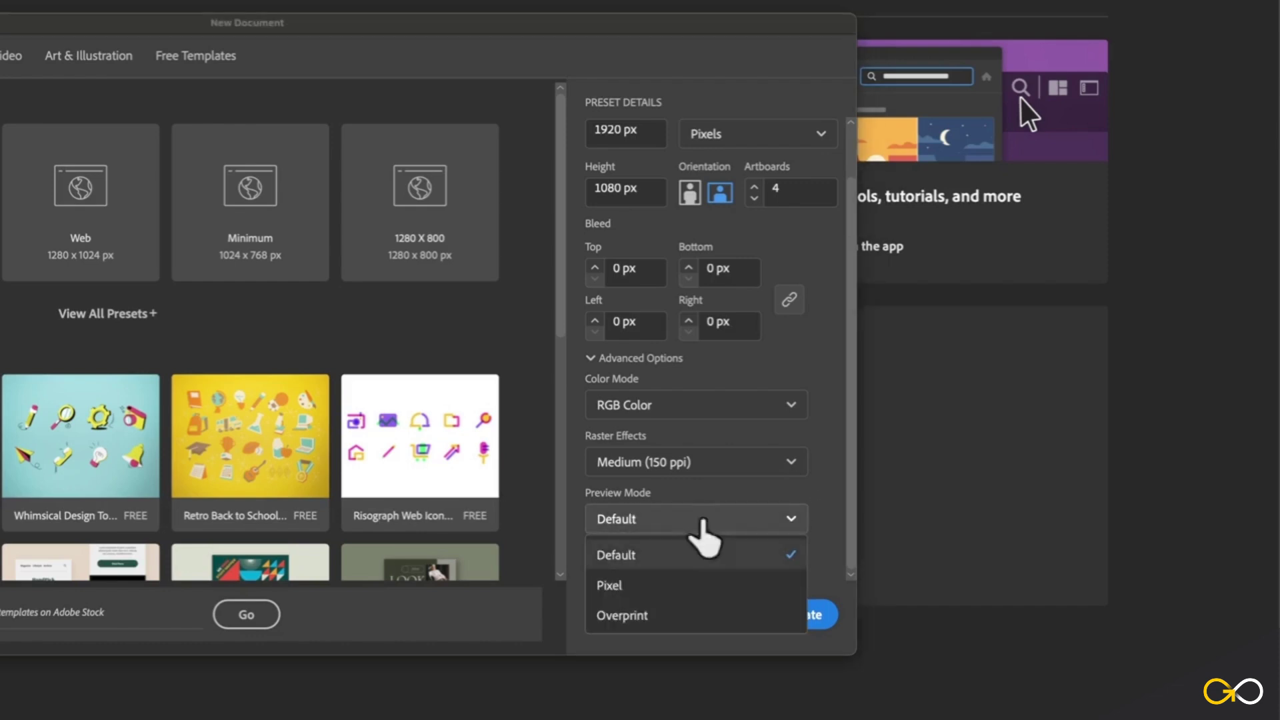
click(646, 556)
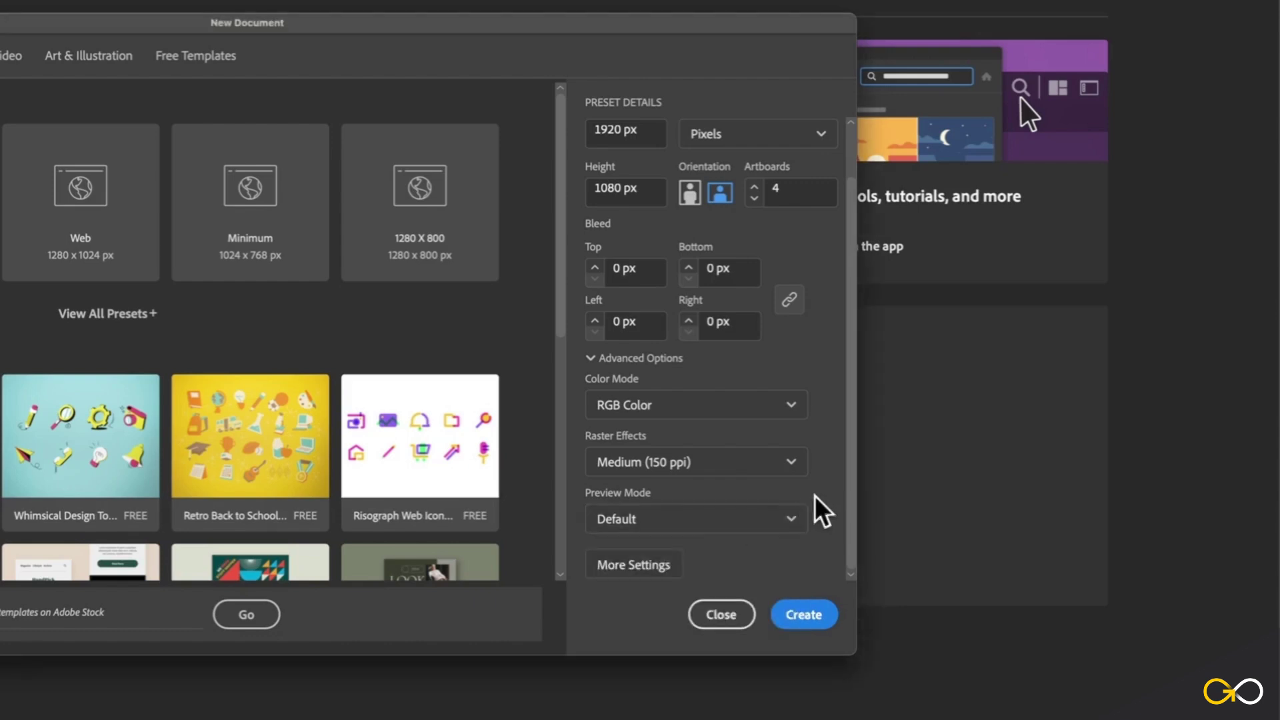
click(643, 567)
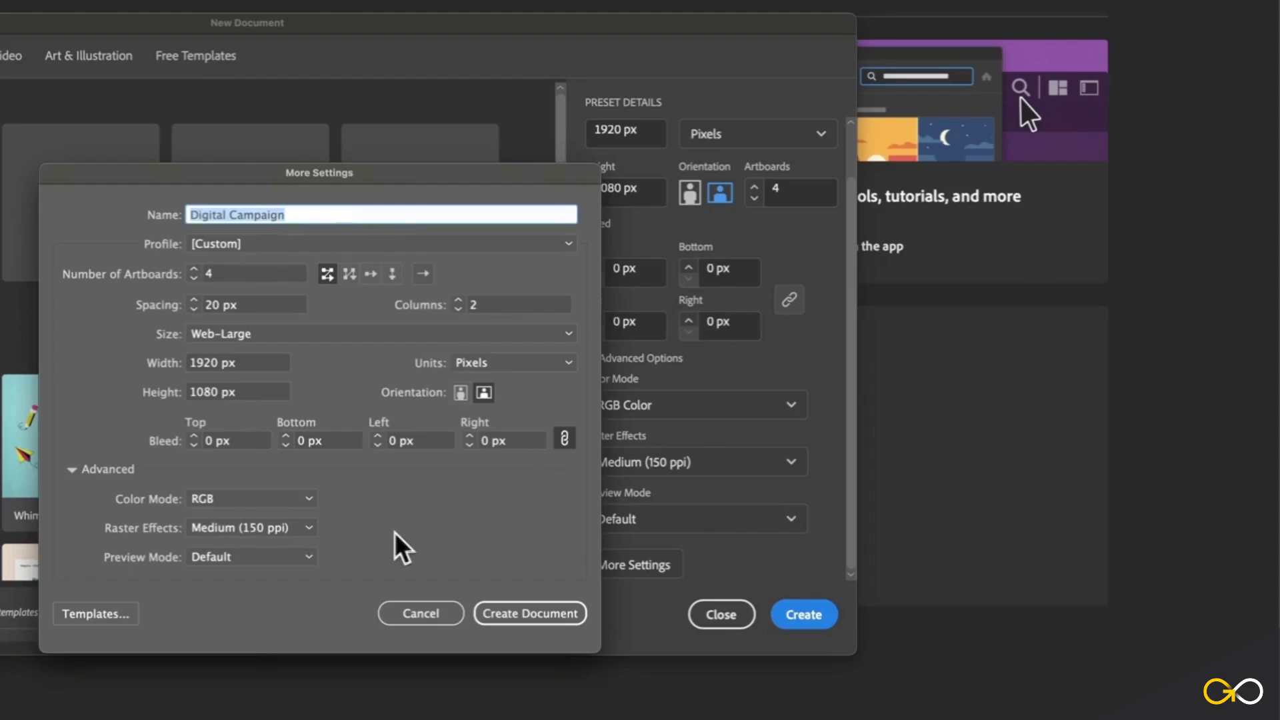
click(420, 614)
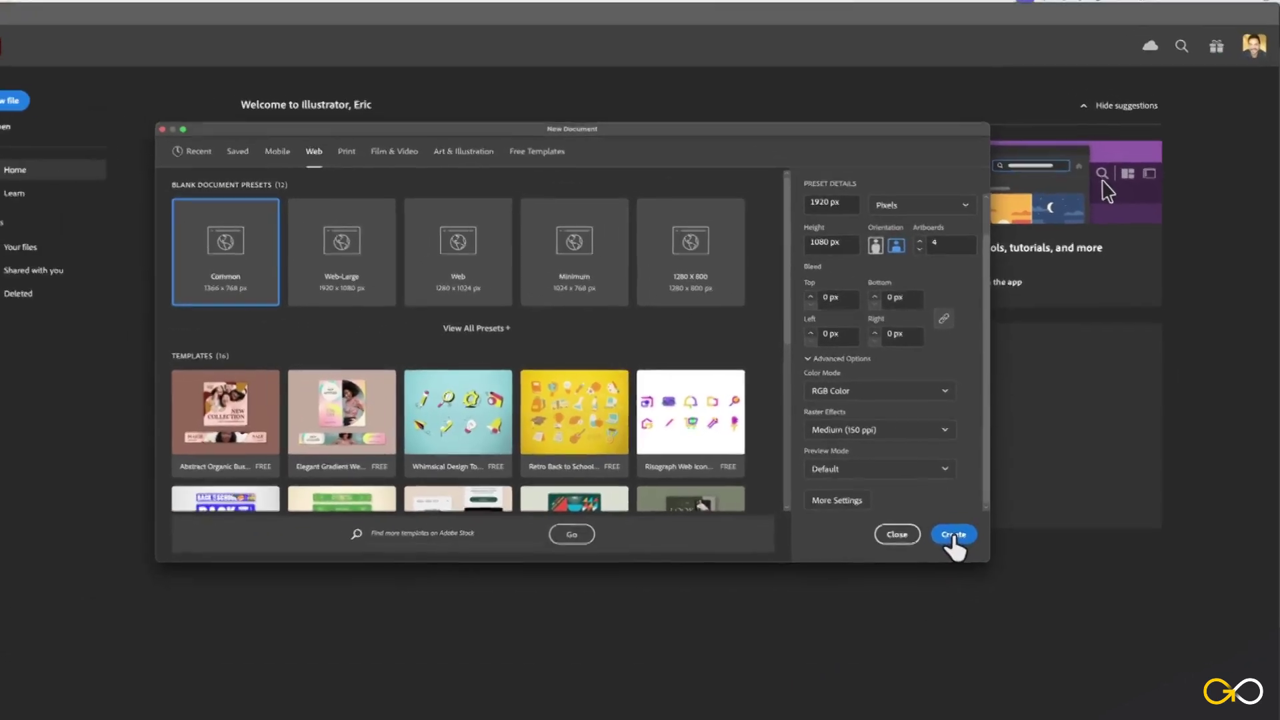
Create the document, zoom out, and check the four artboards by selecting them.
click(803, 614)
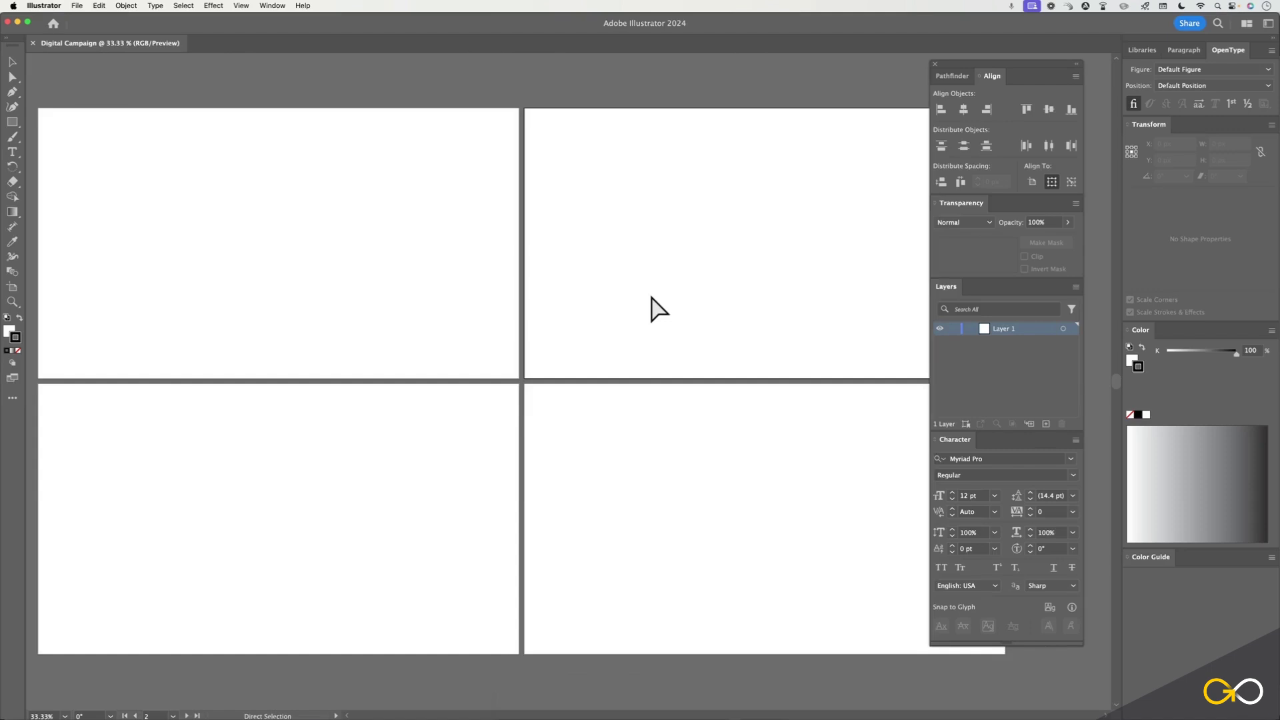
key(super+minus)
click(428, 228)
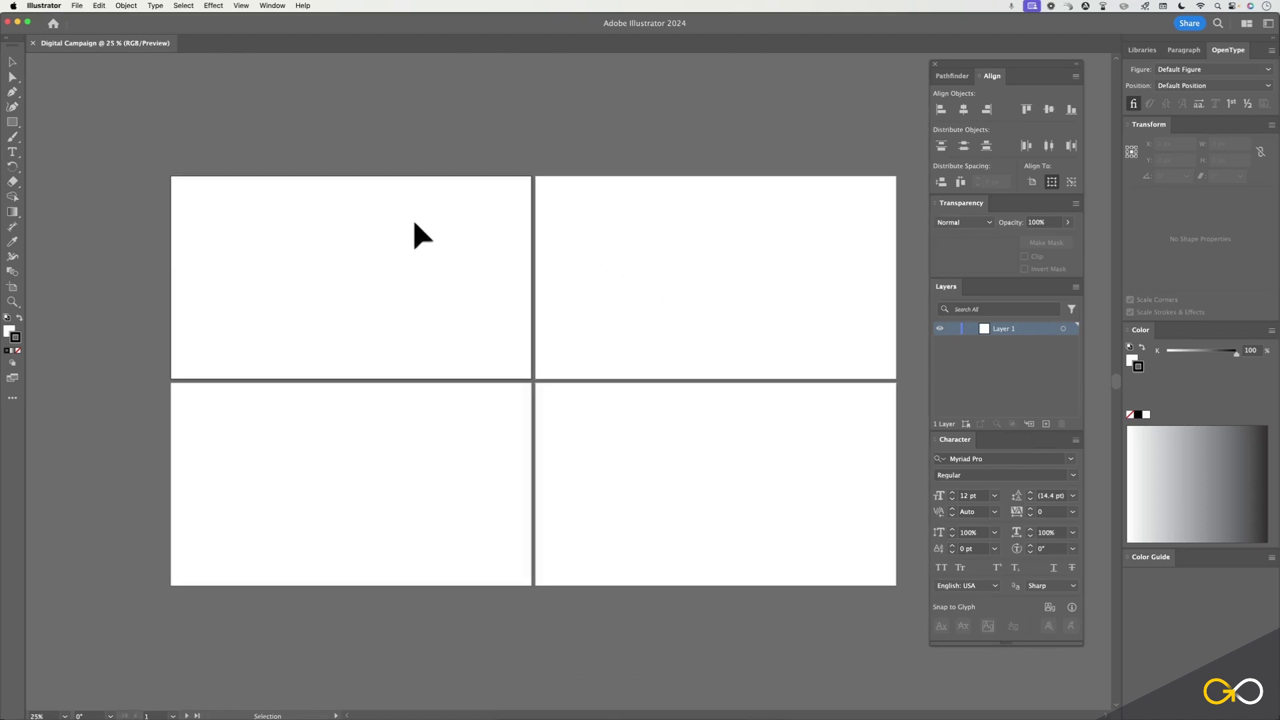
click(615, 276)
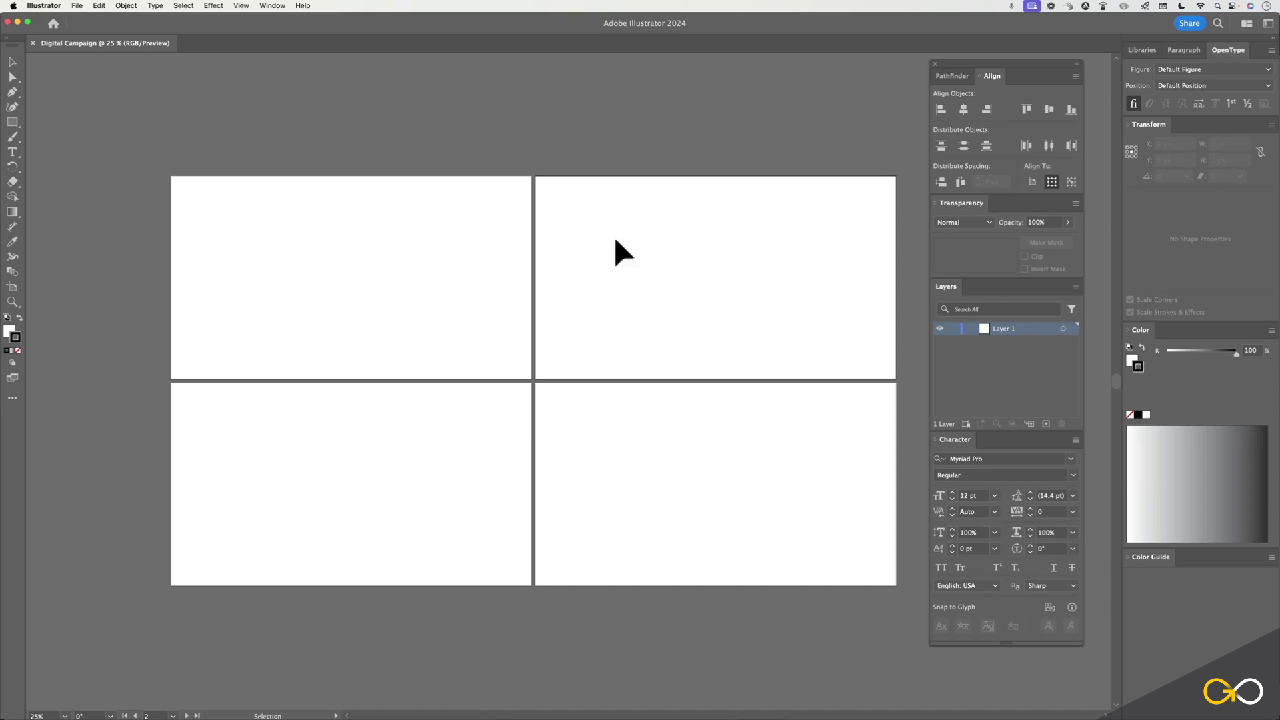
click(414, 300)
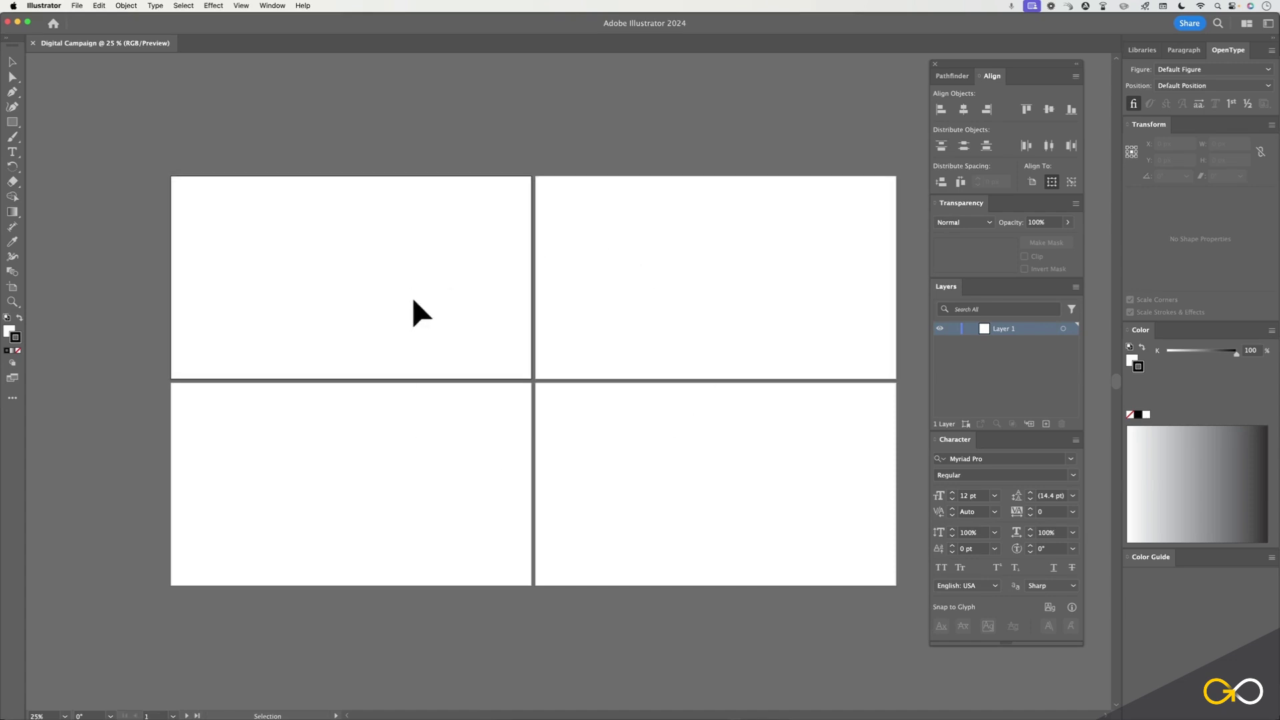